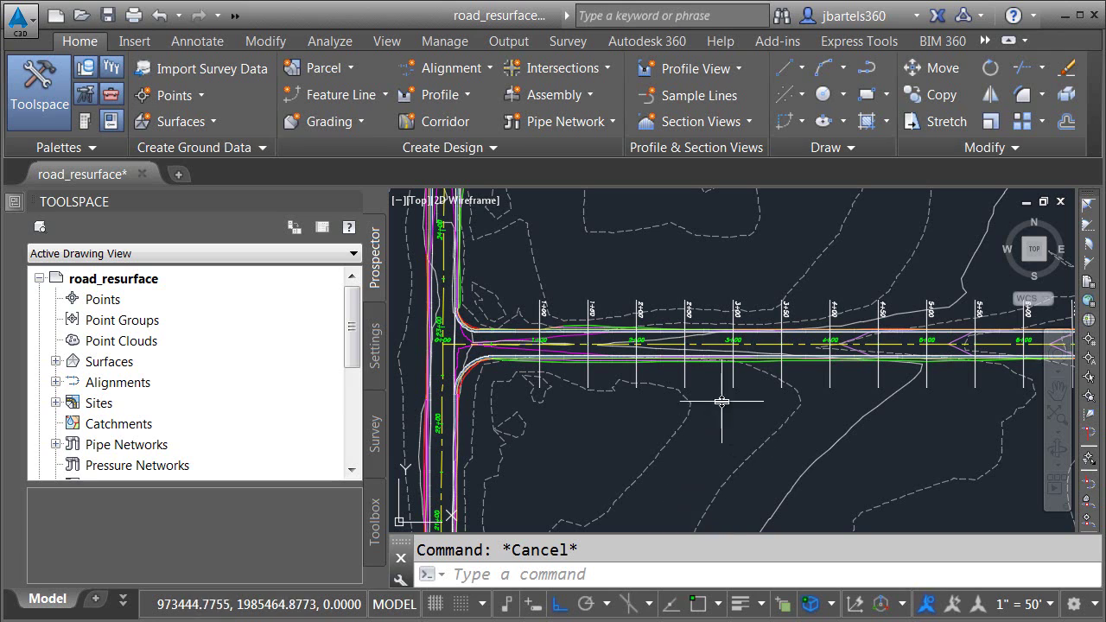
Step: Pan to clear space beside the corridor's end and set the annotation scale to 1" = 10'
{"action": "scroll", "coordinate": [720, 385], "scroll_direction": "up", "scroll_amount": 4}
{"action": "middle_click_drag", "start_coordinate": [718, 378], "coordinate": [697, 426]}
{"action": "mouse_move", "coordinate": [683, 248]}
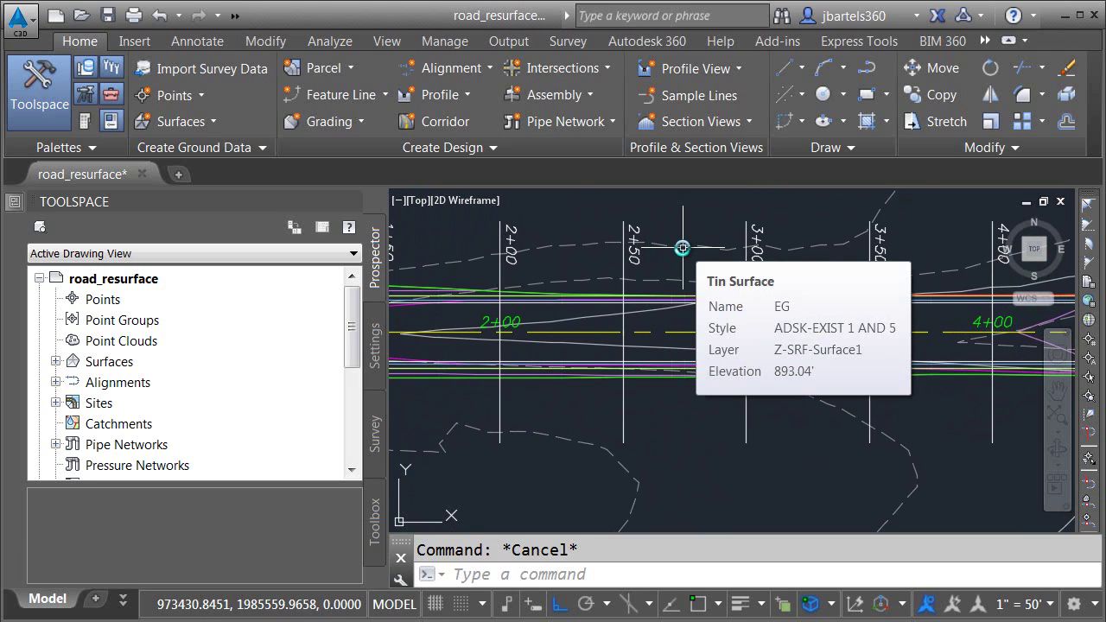
{"action": "mouse_move", "coordinate": [657, 303]}
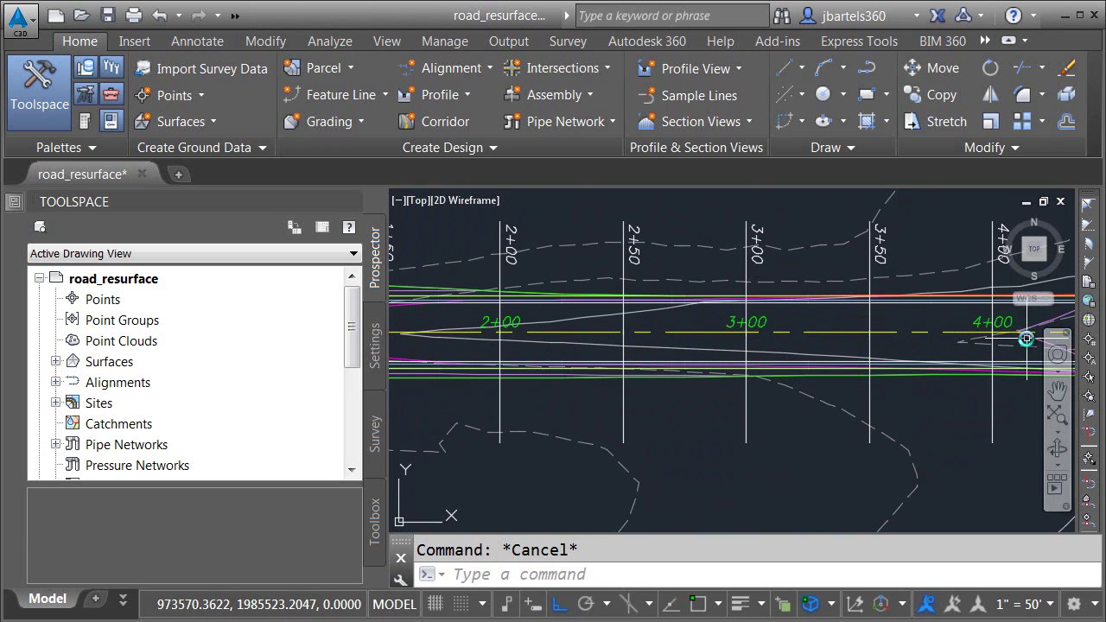
{"action": "mouse_move", "coordinate": [1026, 338]}
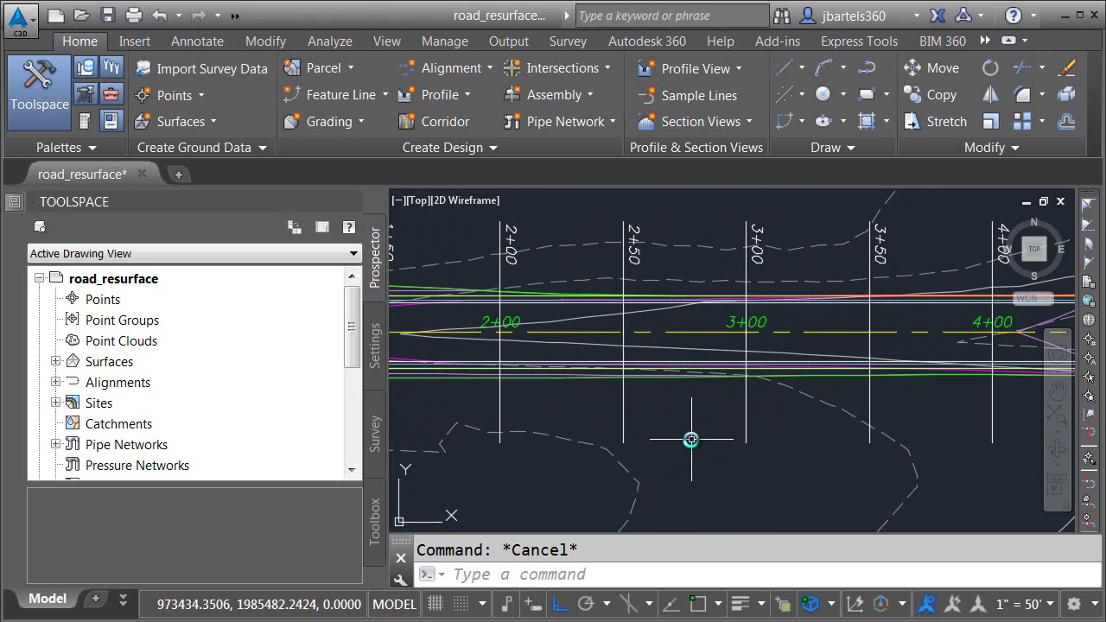
{"action": "mouse_move", "coordinate": [691, 439]}
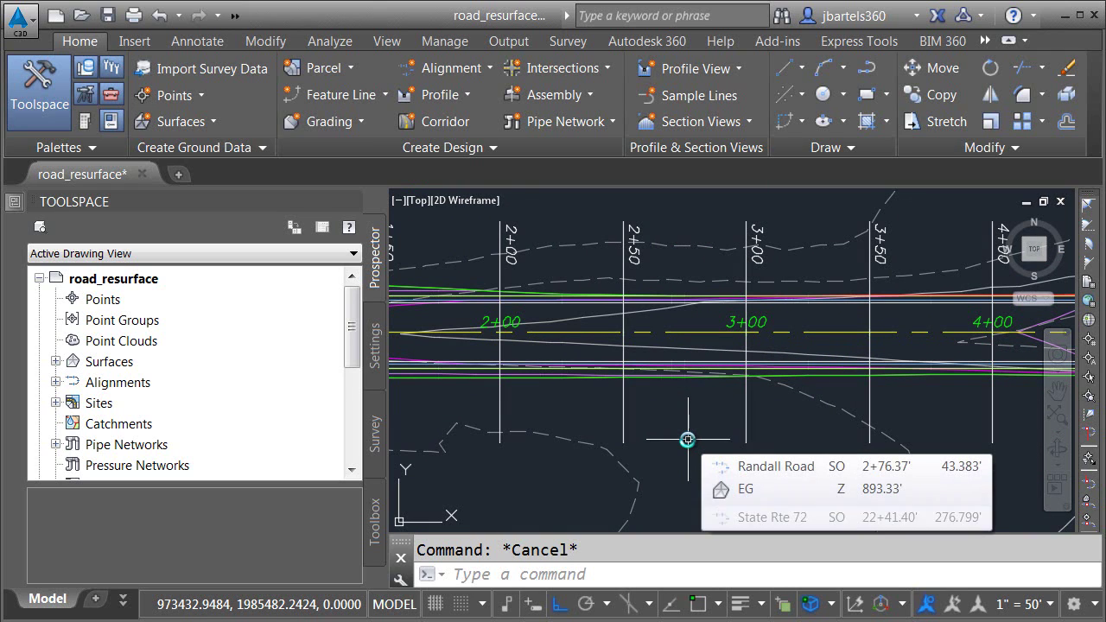
{"action": "scroll", "coordinate": [691, 435], "scroll_direction": "down", "scroll_amount": 5}
{"action": "middle_click_drag", "start_coordinate": [869, 435], "coordinate": [621, 432]}
{"action": "middle_click_drag", "start_coordinate": [896, 430], "coordinate": [468, 420]}
{"action": "middle_click_drag", "start_coordinate": [850, 416], "coordinate": [462, 406]}
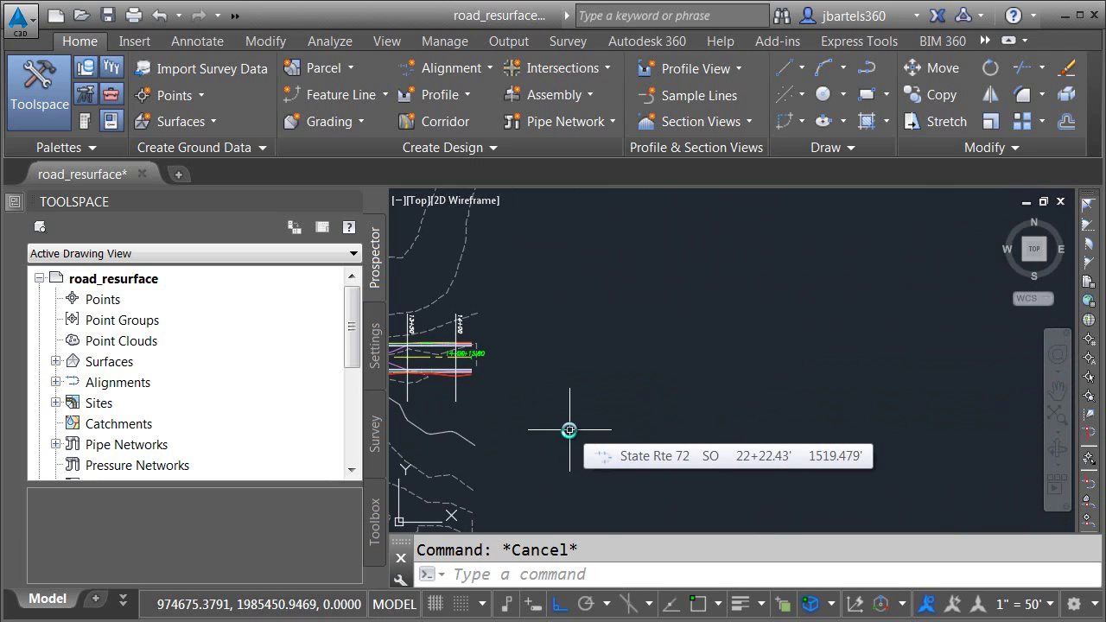
{"action": "left_click", "coordinate": [1037, 604]}
{"action": "left_click", "coordinate": [1031, 356]}
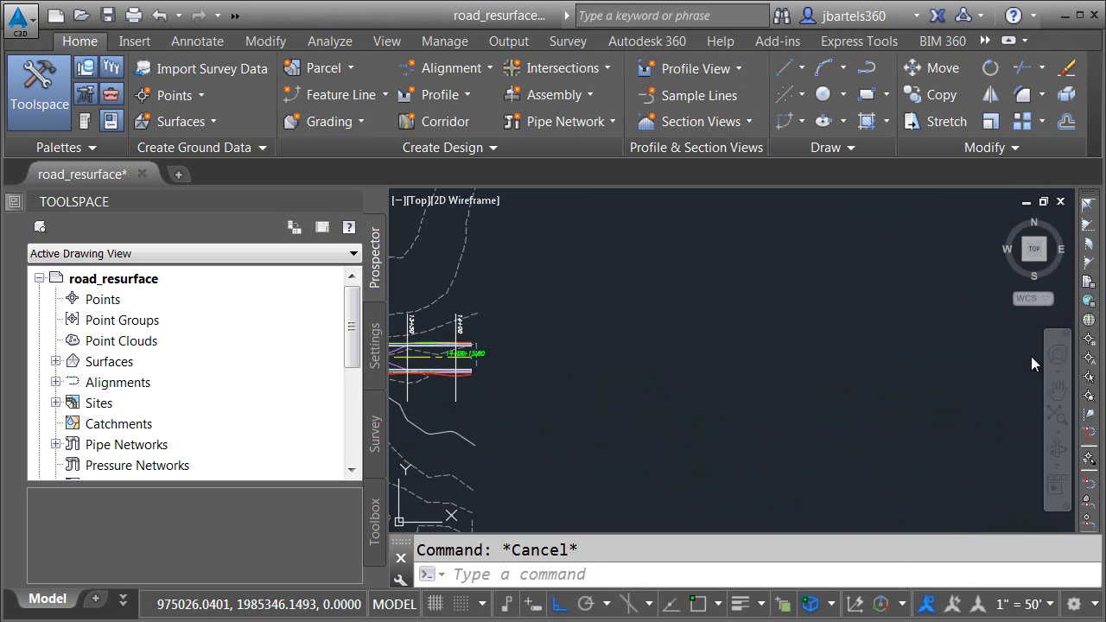
Step: Create multiple section views with current settings, placing the grid origin in the open space
{"action": "left_click", "coordinate": [726, 119]}
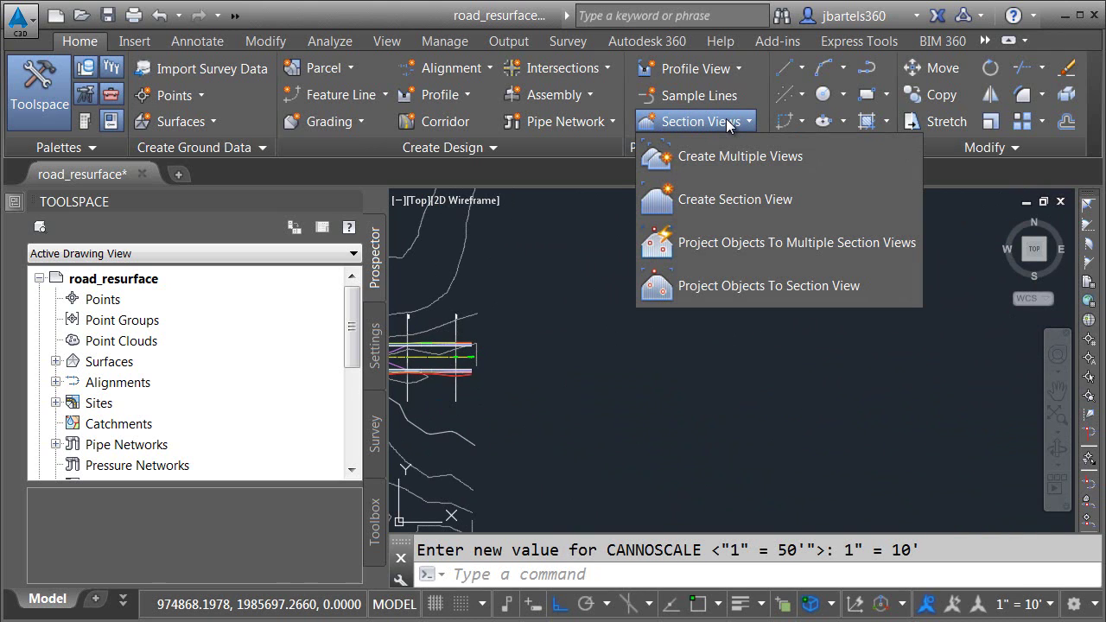
{"action": "left_click", "coordinate": [690, 155]}
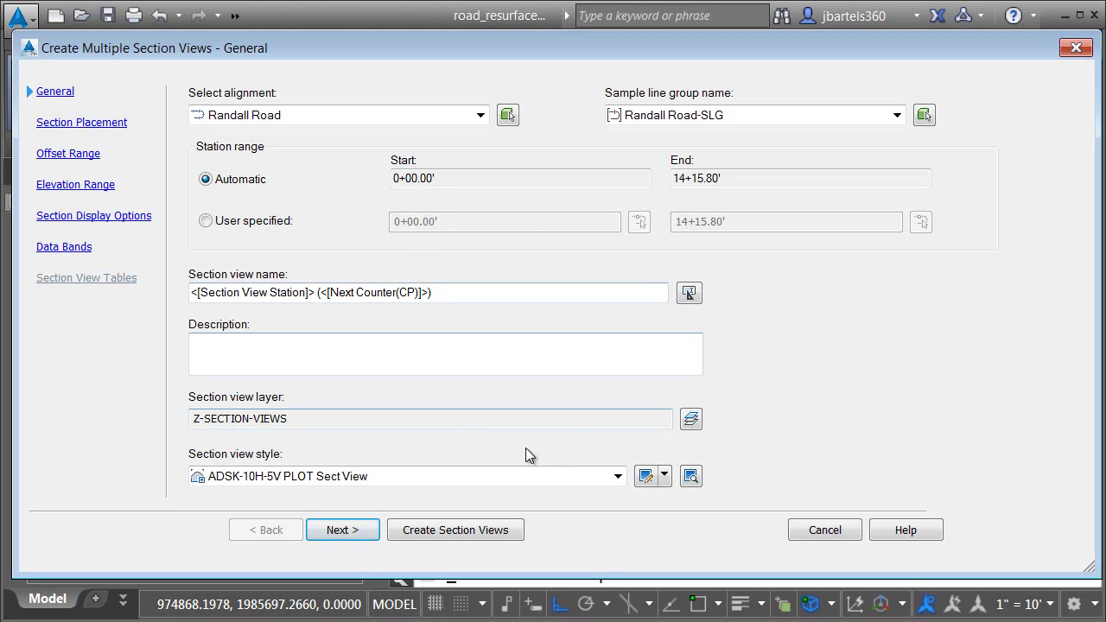
{"action": "left_click", "coordinate": [435, 531]}
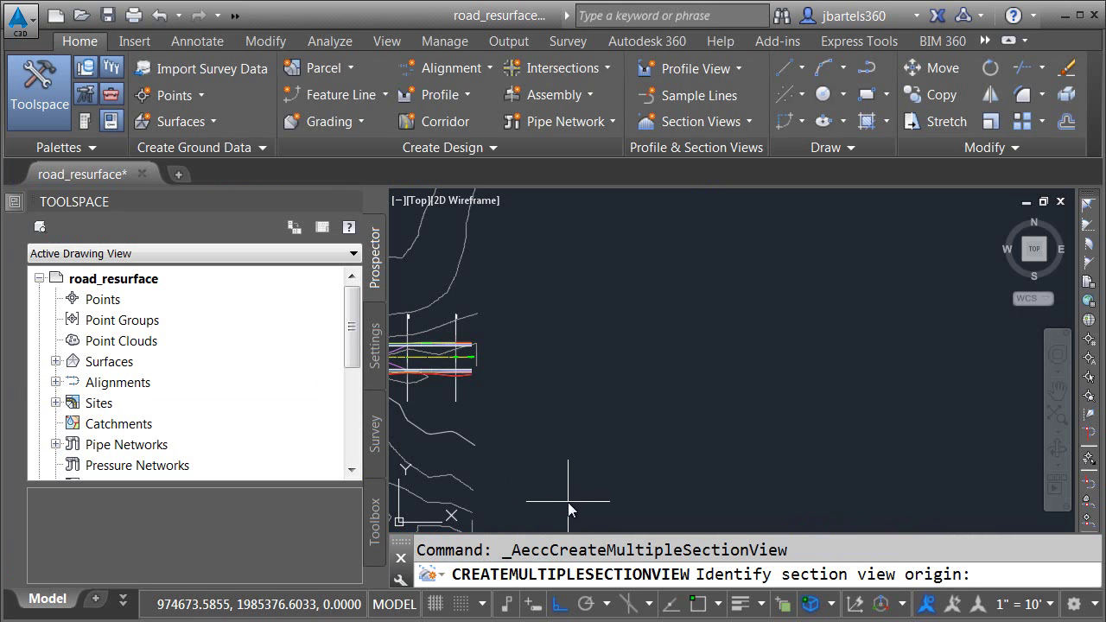
{"action": "left_click", "coordinate": [556, 439]}
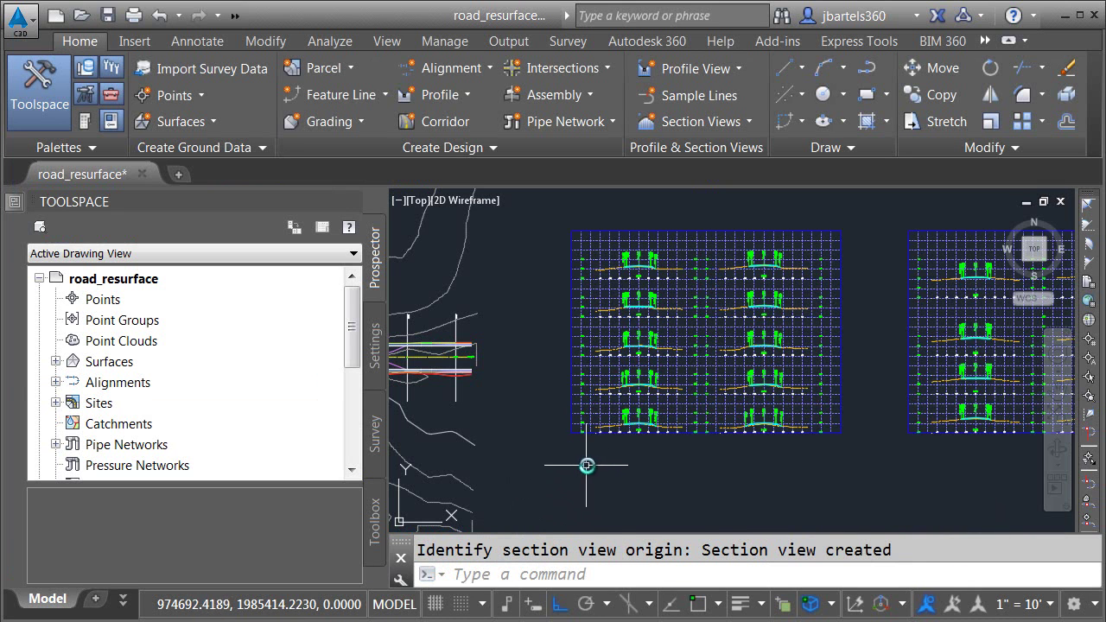
{"action": "scroll", "coordinate": [640, 445], "scroll_direction": "up", "scroll_amount": 2}
{"action": "scroll", "coordinate": [640, 445], "scroll_direction": "up", "scroll_amount": 6}
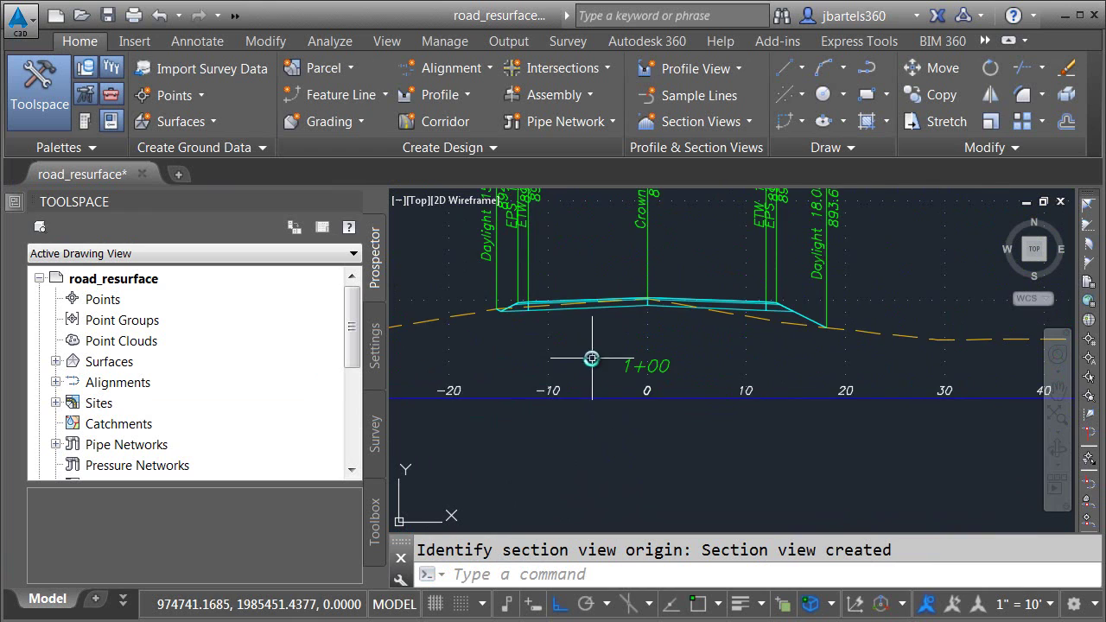
{"action": "middle_click_drag", "start_coordinate": [639, 442], "coordinate": [640, 463]}
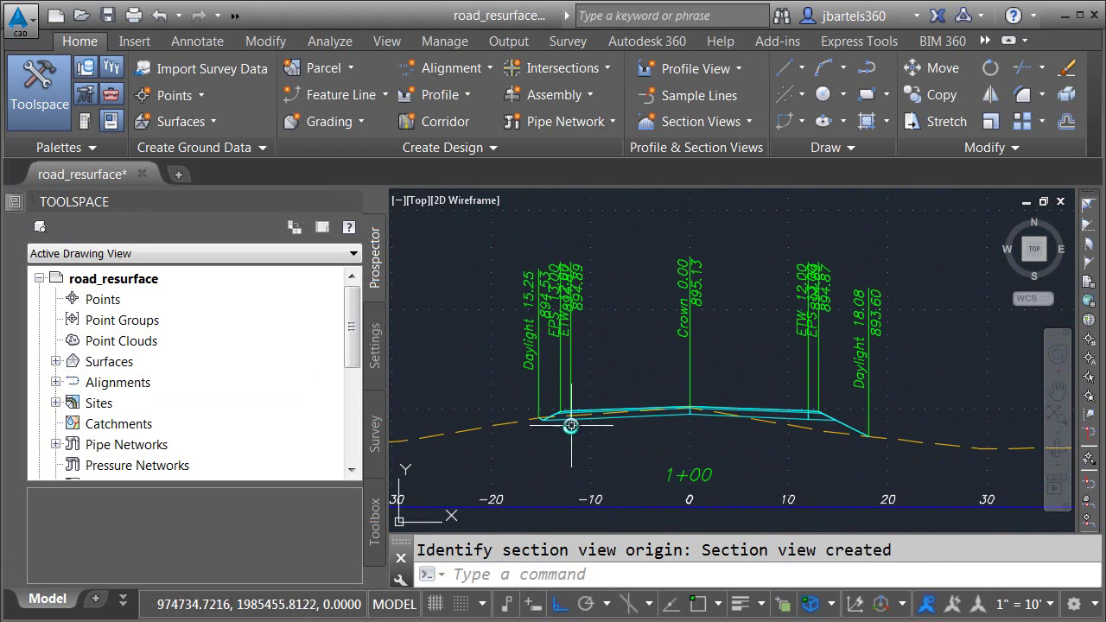
{"action": "scroll", "coordinate": [504, 322], "scroll_direction": "up", "scroll_amount": 2}
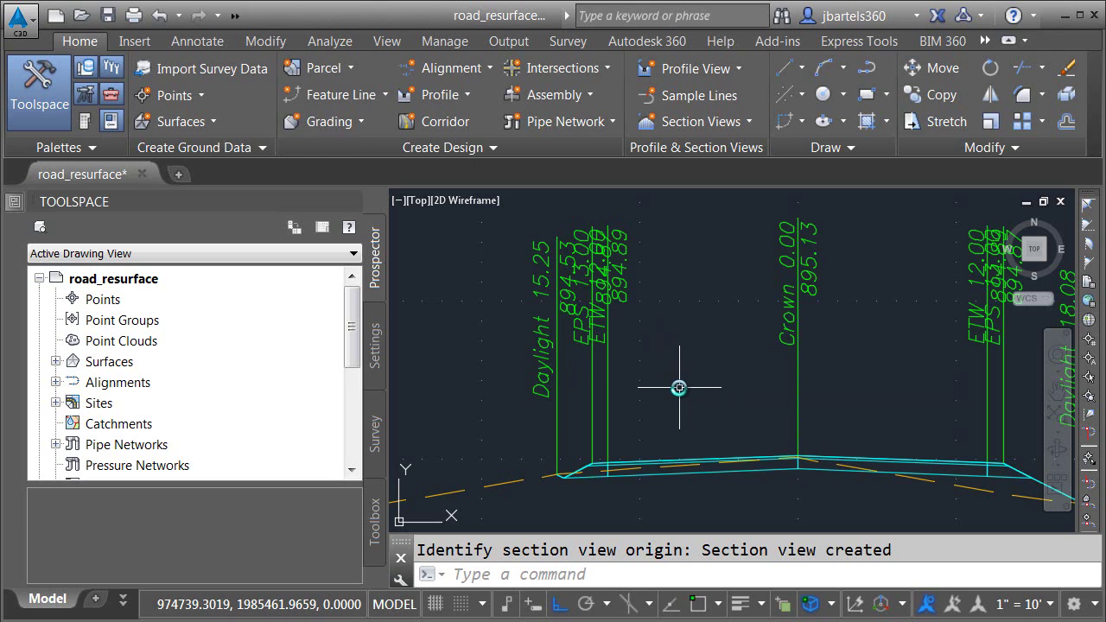
{"action": "mouse_move", "coordinate": [680, 388]}
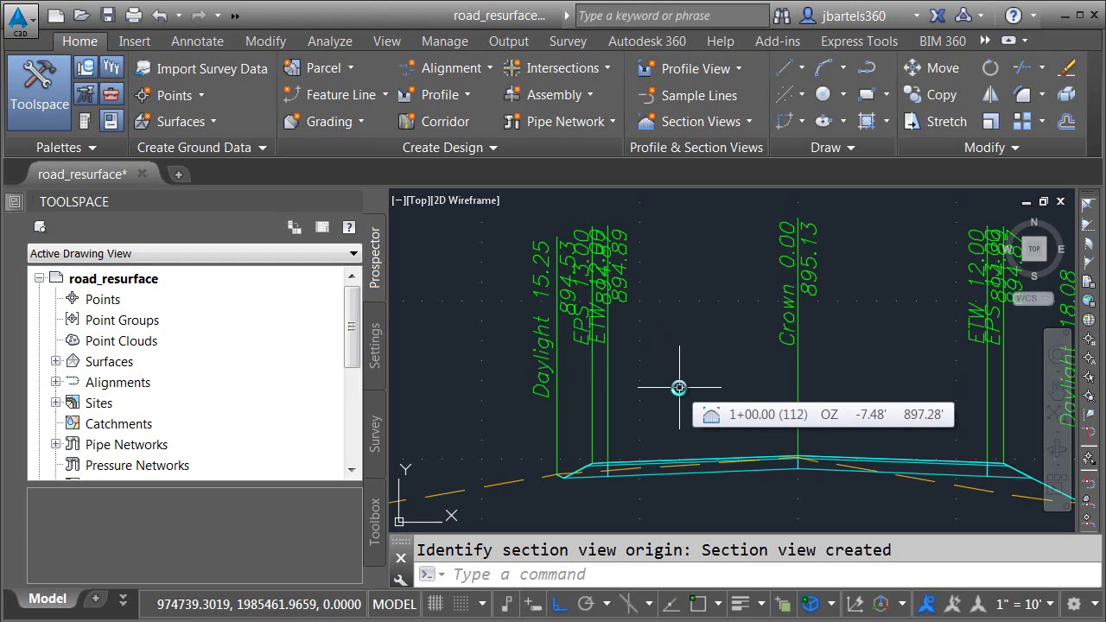
{"action": "mouse_move", "coordinate": [781, 335]}
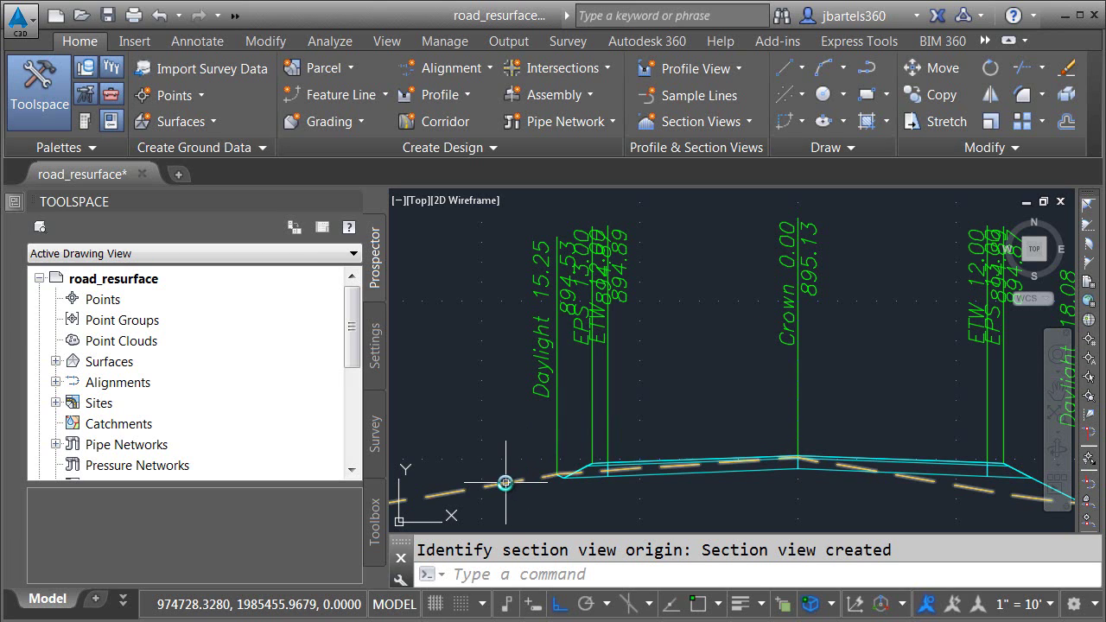
{"action": "mouse_move", "coordinate": [505, 483]}
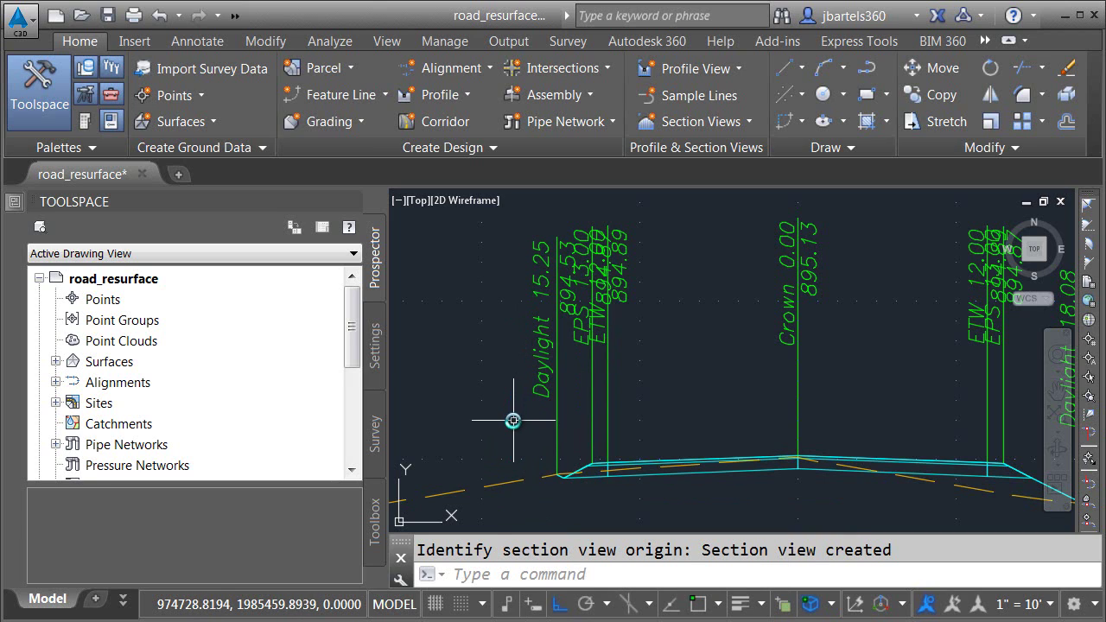
{"action": "mouse_move", "coordinate": [513, 421]}
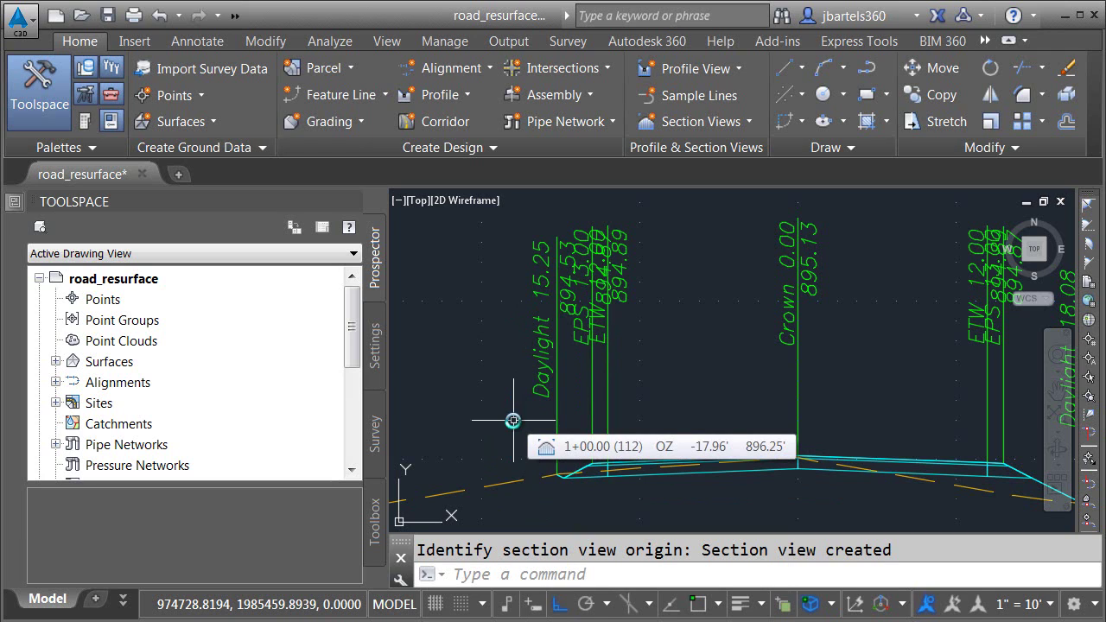
Step: In Settings, expand General > Multipurpose Styles > Code Set Styles and open ADSK-SECTIONS PLOT
{"action": "left_click", "coordinate": [376, 344]}
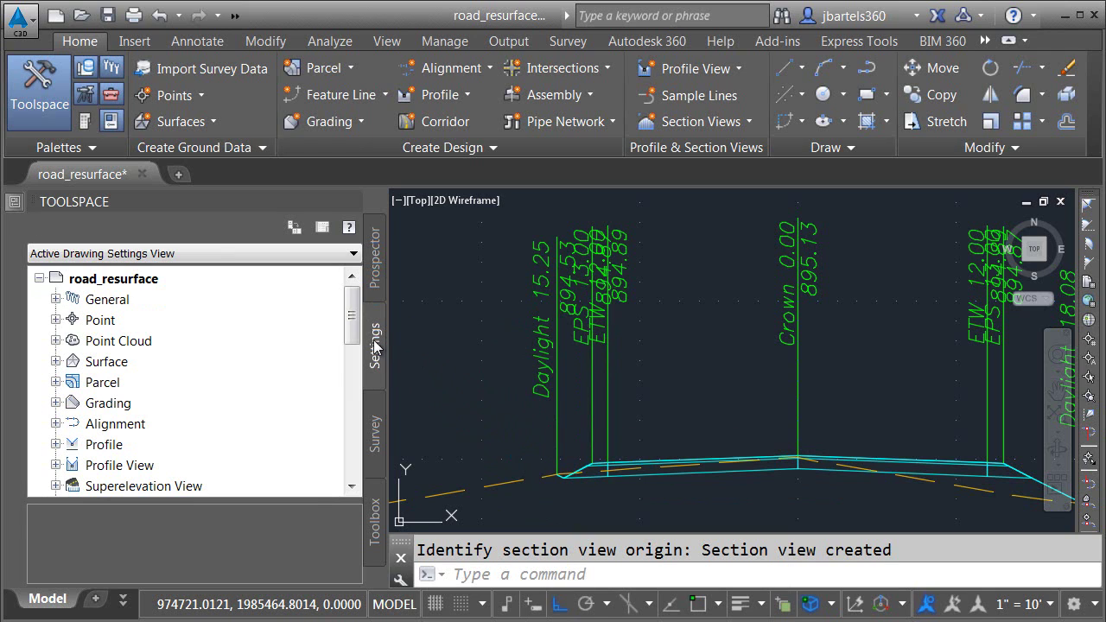
{"action": "left_click", "coordinate": [55, 299]}
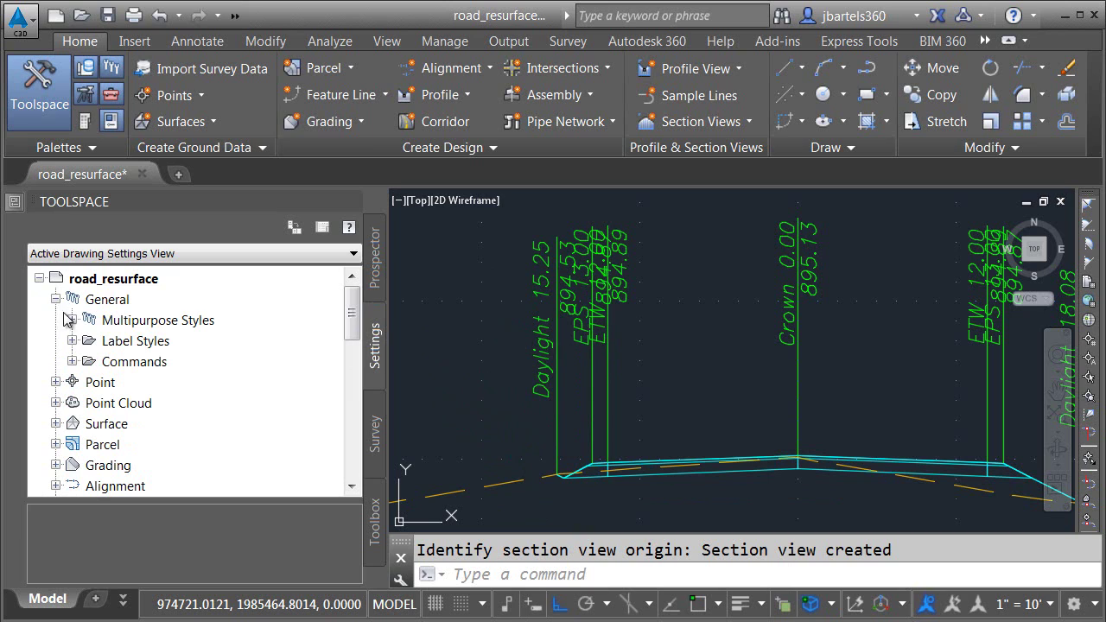
{"action": "left_click", "coordinate": [73, 320]}
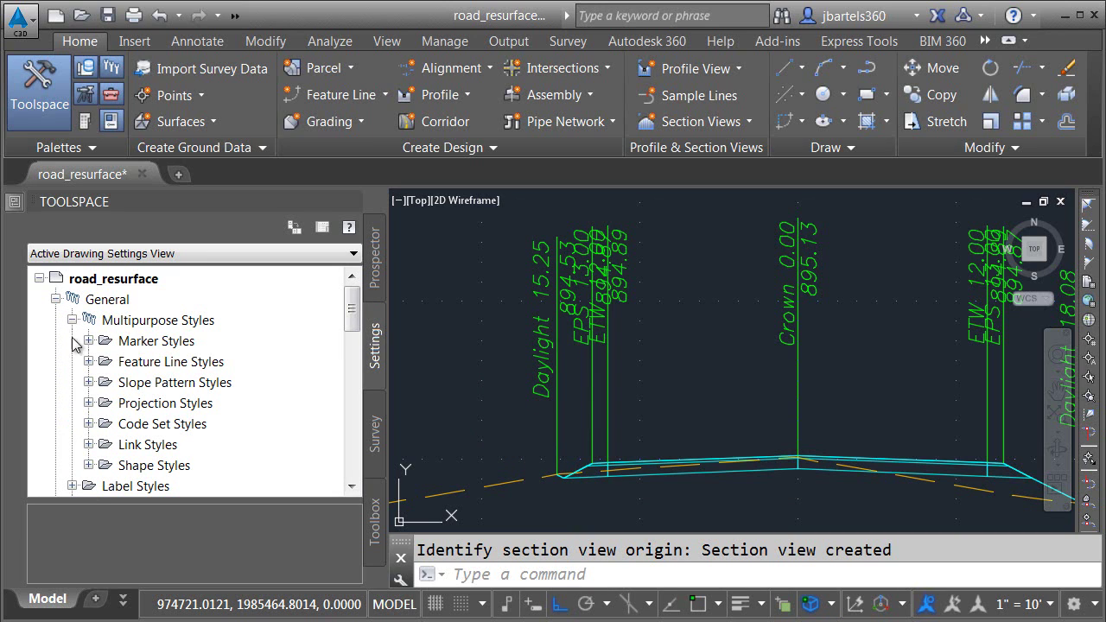
{"action": "left_click", "coordinate": [87, 424]}
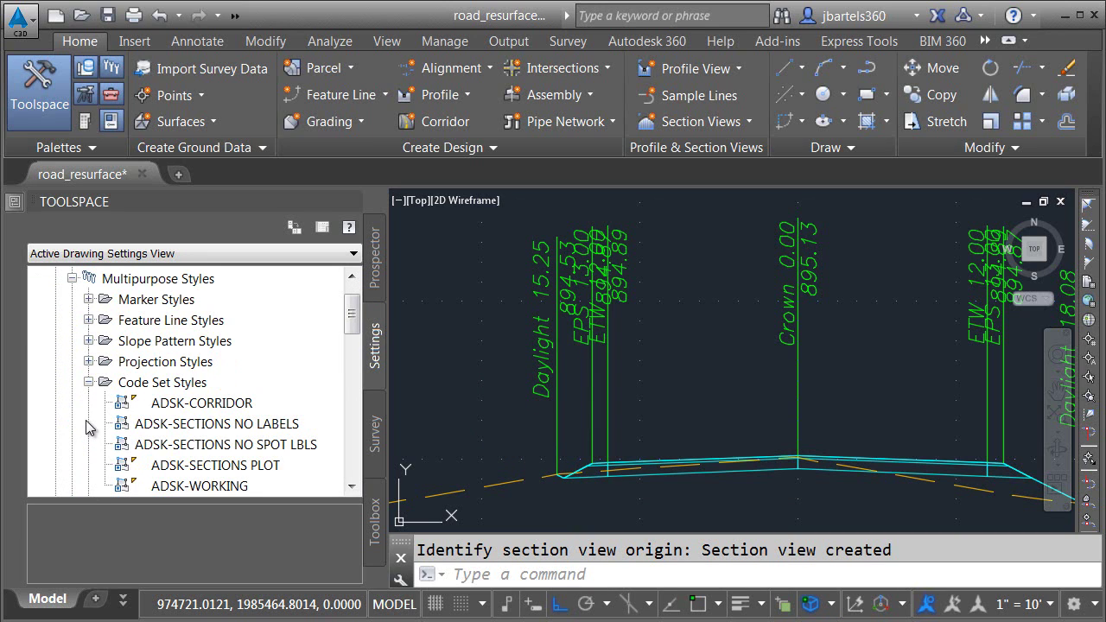
{"action": "double_click", "coordinate": [177, 466]}
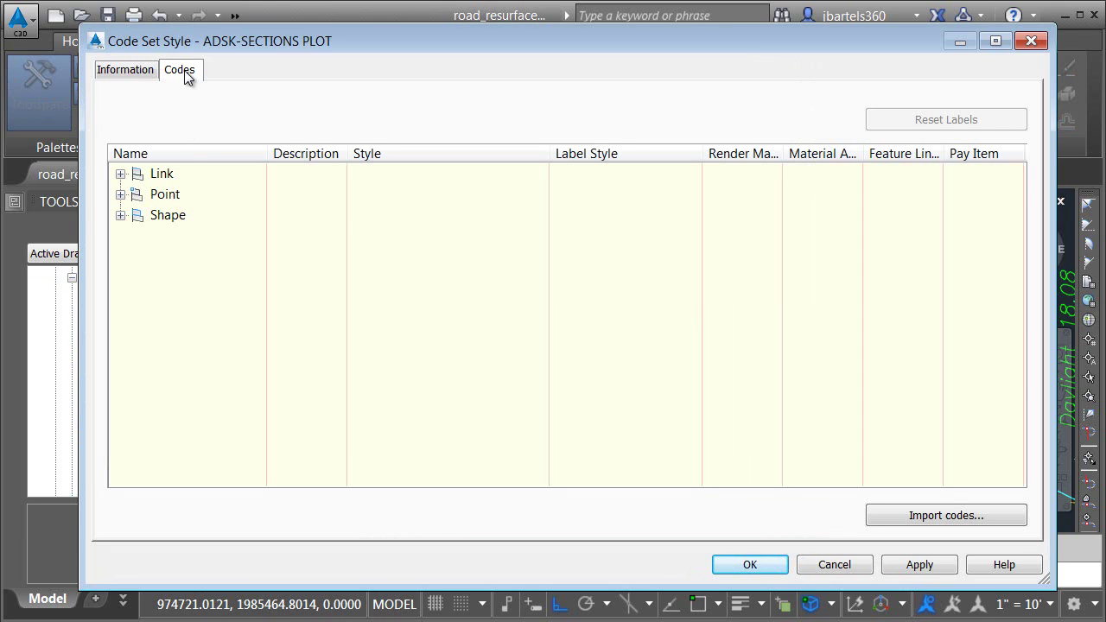
Step: Inspect Crown's ADSK-XS Offset-Elev label style, then close the code set style
{"action": "left_click", "coordinate": [120, 194]}
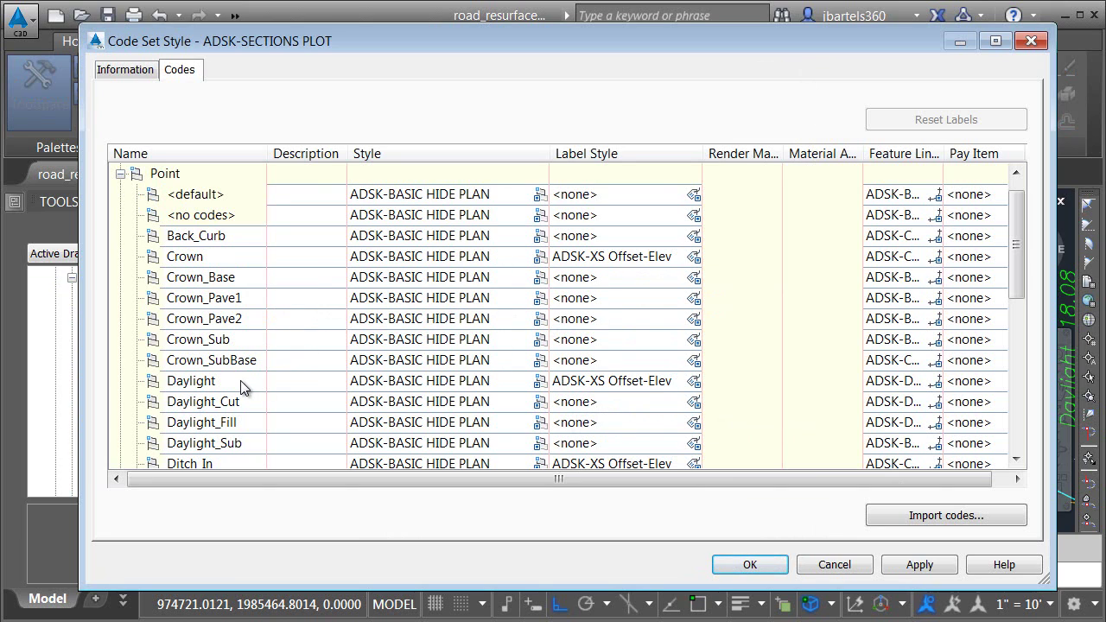
{"action": "left_click", "coordinate": [694, 258]}
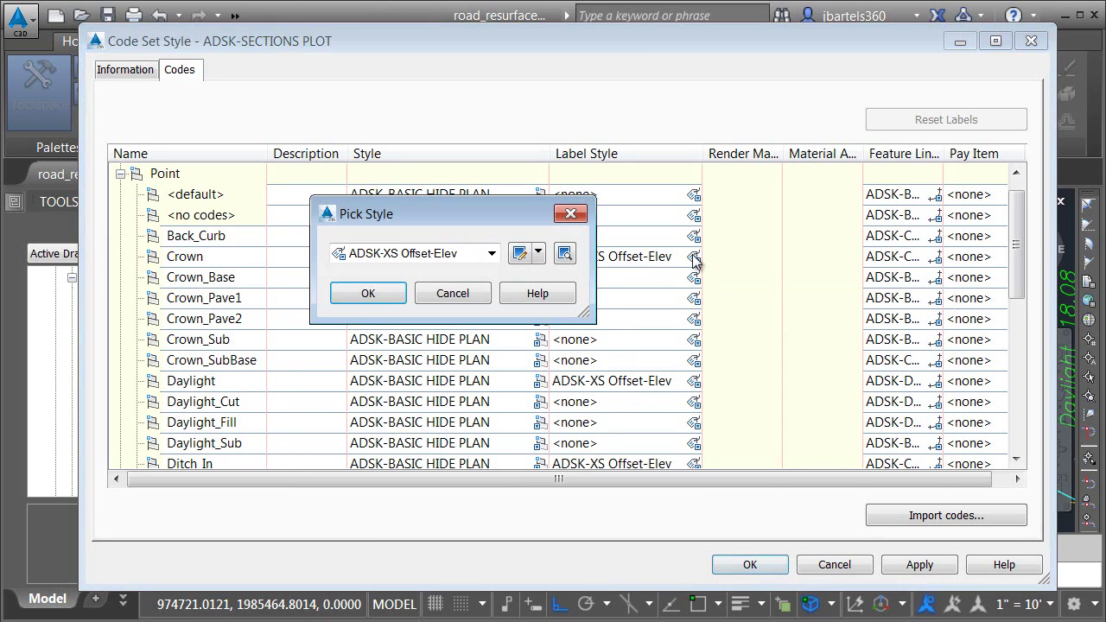
{"action": "left_click", "coordinate": [520, 253]}
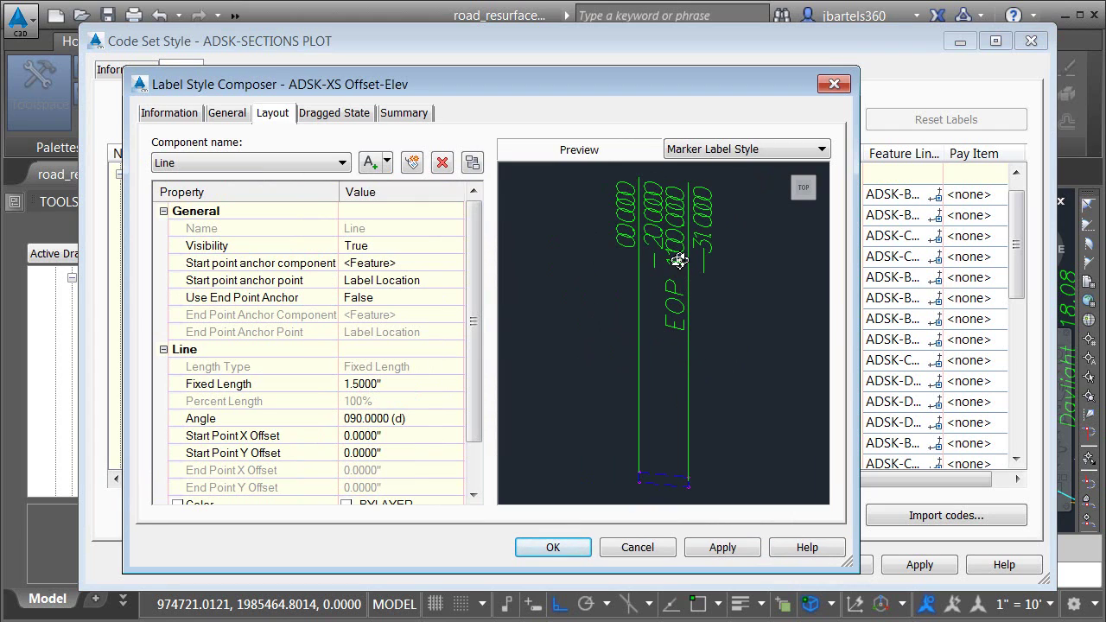
{"action": "left_click", "coordinate": [834, 83]}
{"action": "key", "text": "Return"}
{"action": "left_click", "coordinate": [1031, 41]}
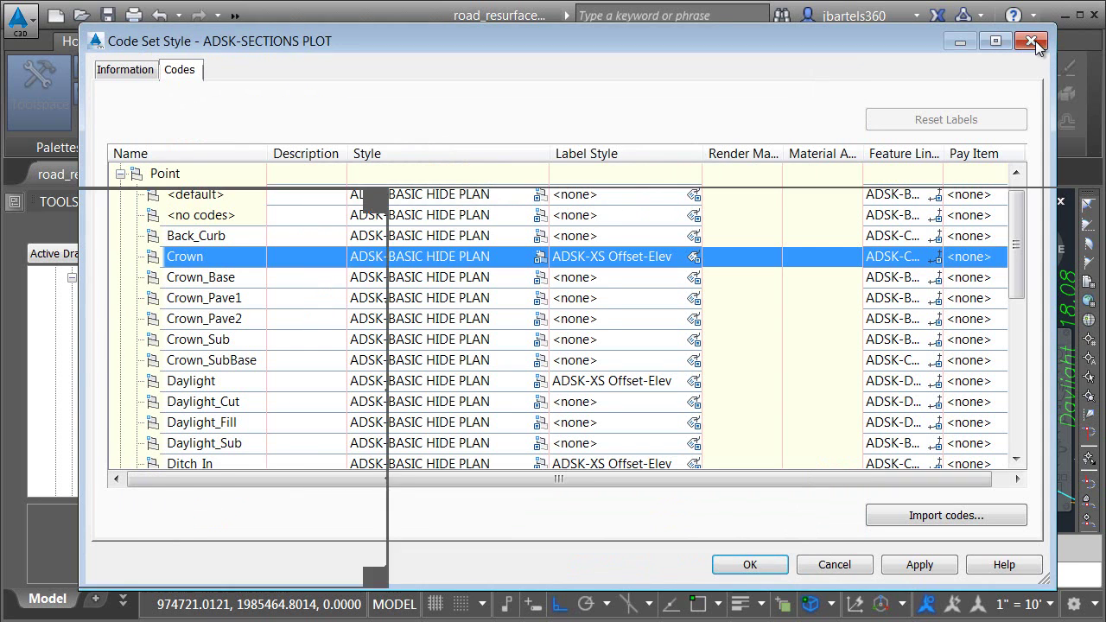
{"action": "scroll", "coordinate": [346, 313], "scroll_direction": "up", "scroll_amount": 1}
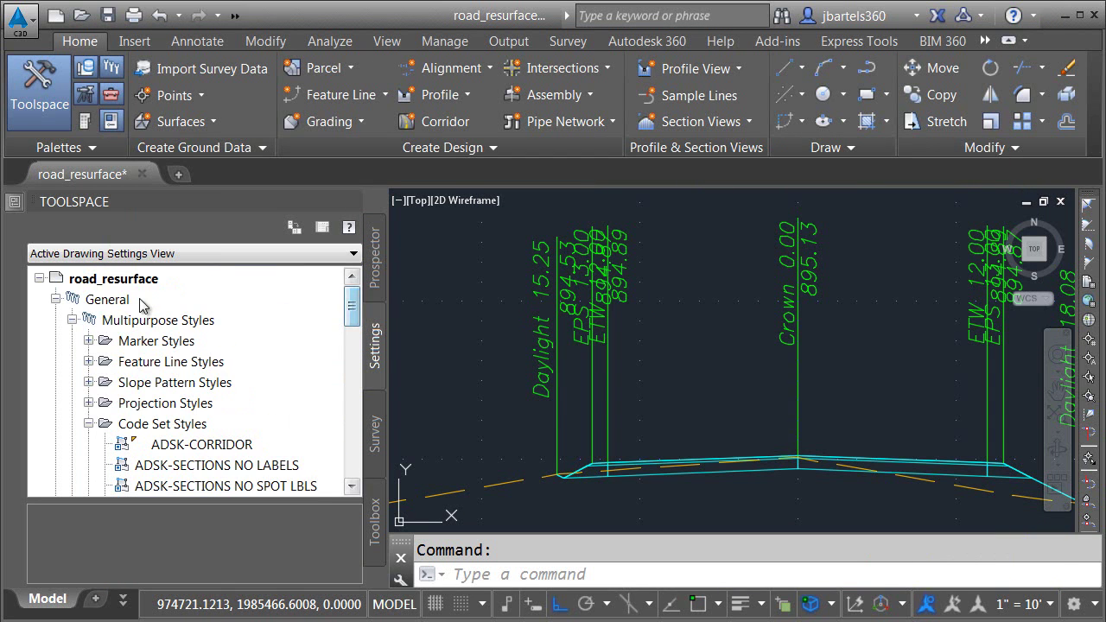
{"action": "left_click", "coordinate": [57, 299]}
{"action": "left_click_drag", "start_coordinate": [353, 317], "coordinate": [351, 366]}
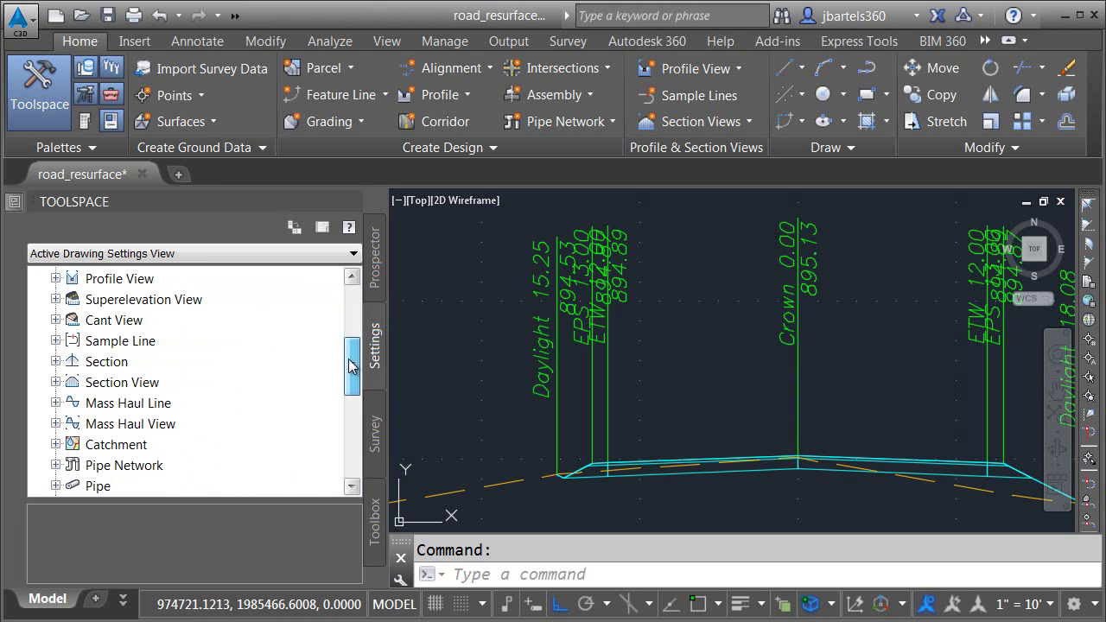
{"action": "left_click", "coordinate": [56, 362]}
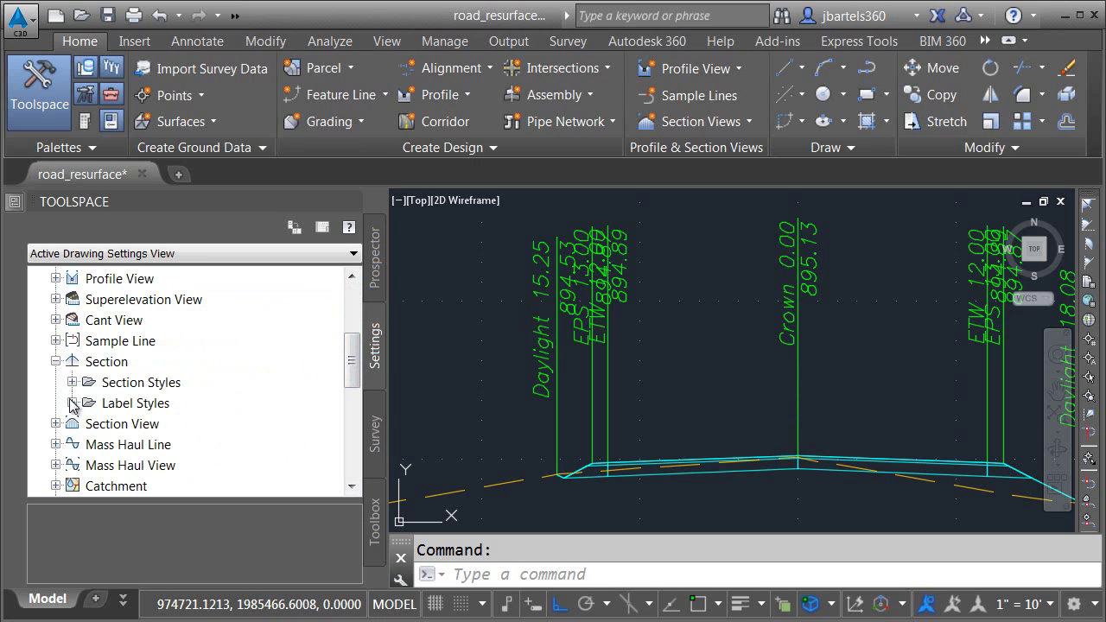
{"action": "left_click", "coordinate": [73, 402]}
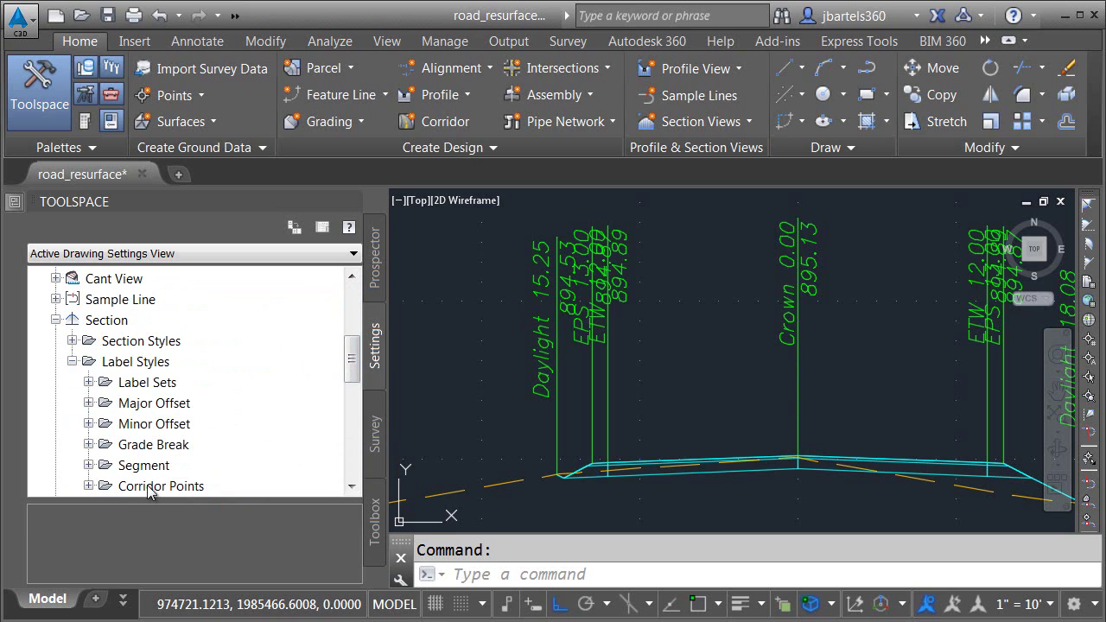
{"action": "left_click", "coordinate": [89, 486]}
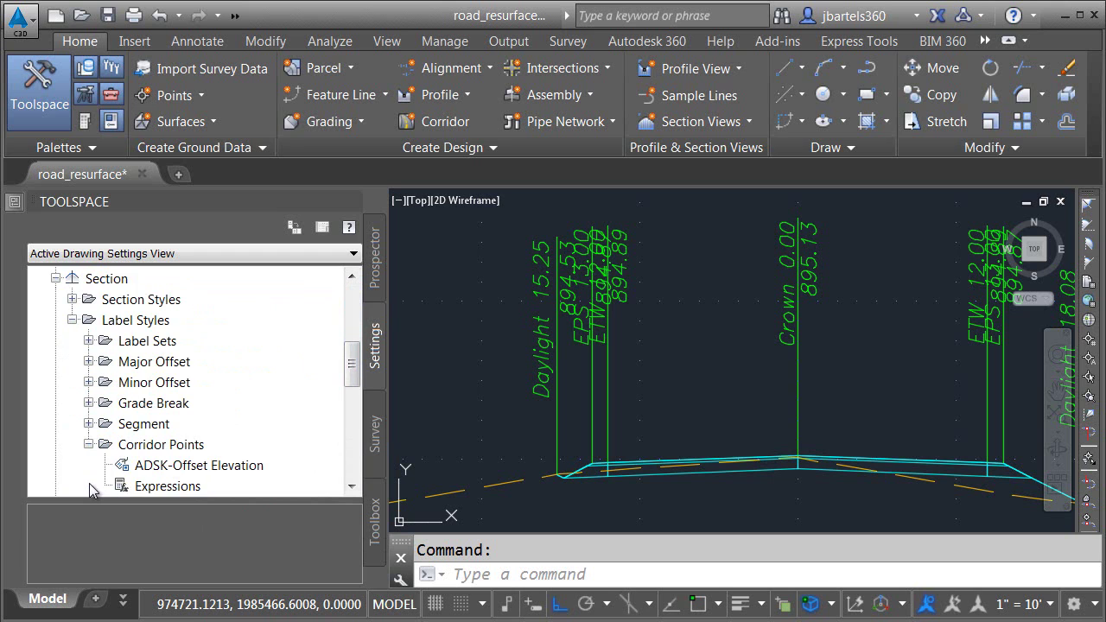
{"action": "left_click", "coordinate": [158, 467]}
{"action": "double_click", "coordinate": [159, 467]}
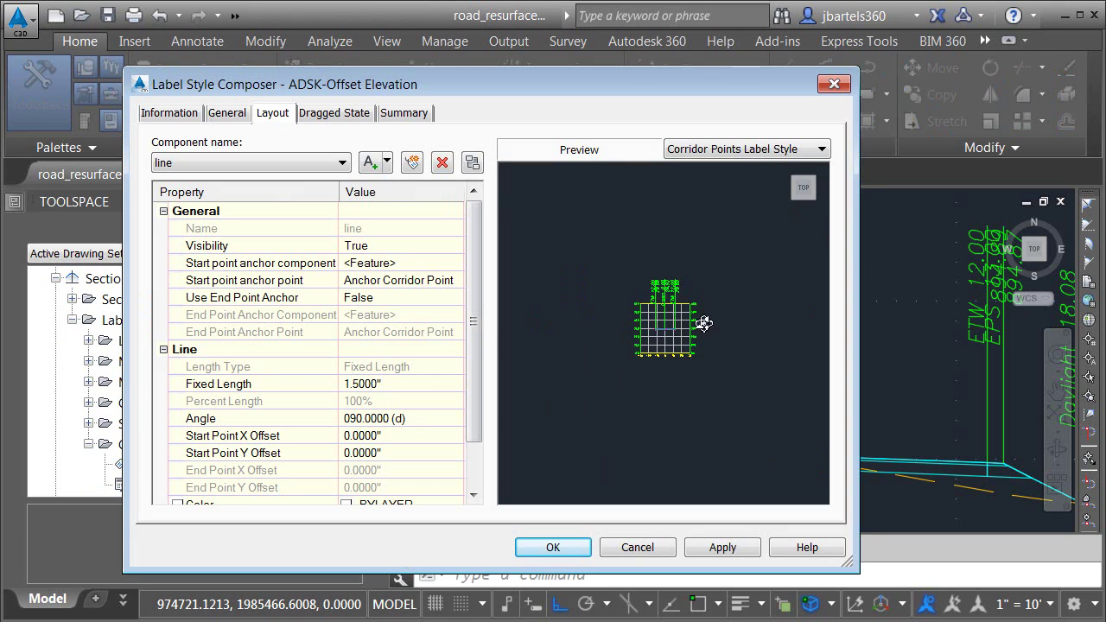
{"action": "scroll", "coordinate": [679, 300], "scroll_direction": "up", "scroll_amount": 5}
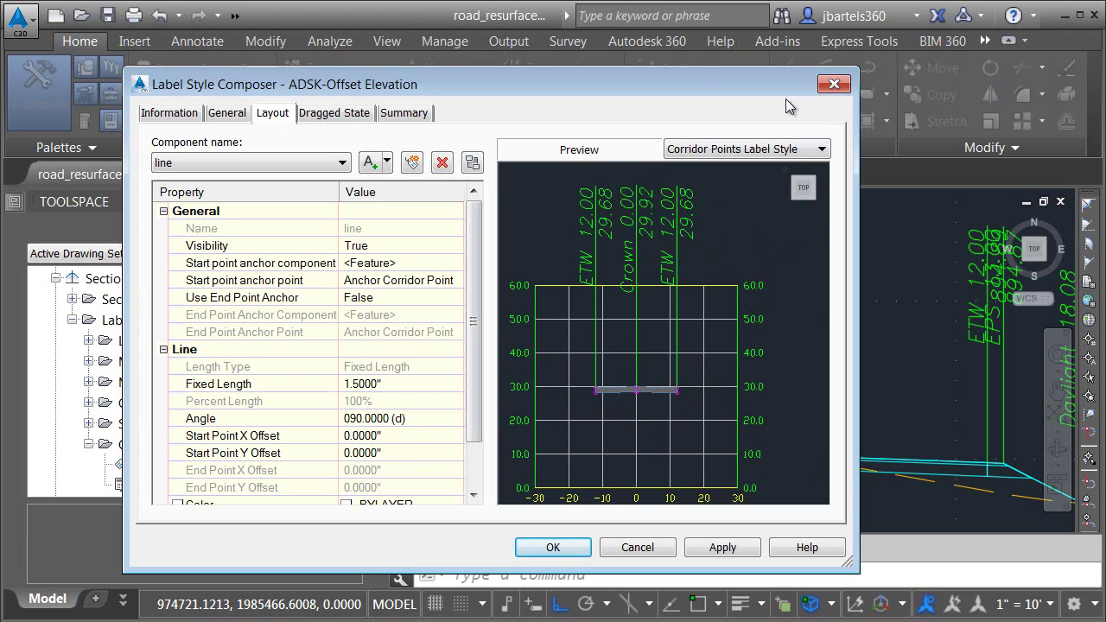
{"action": "left_click", "coordinate": [834, 85]}
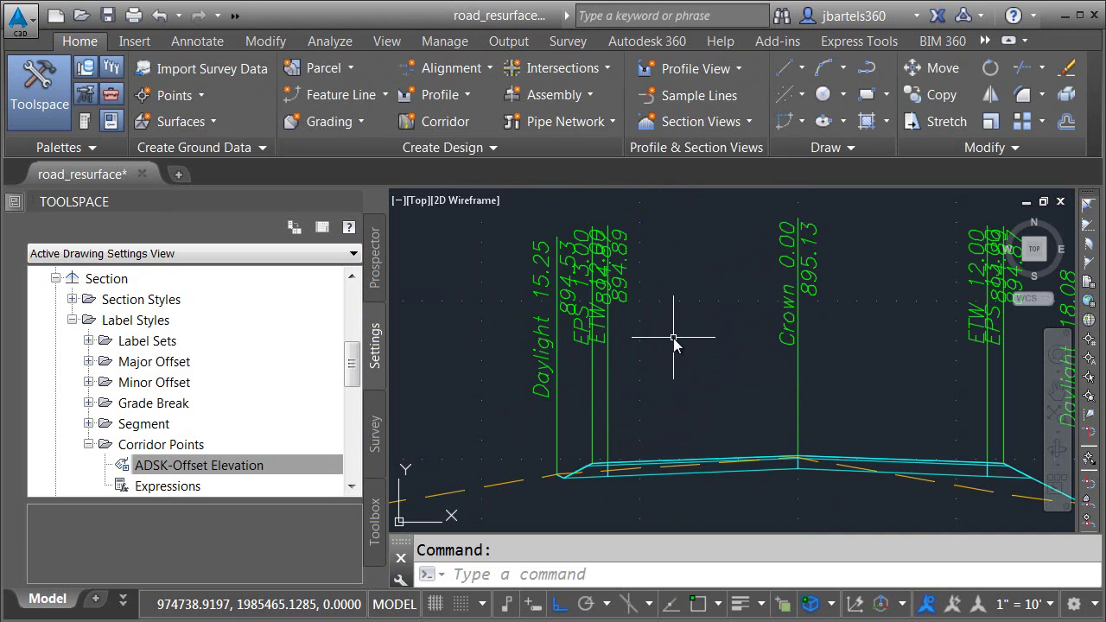
Step: Create a new section label set named 'ADSK - Staggered labels'
{"action": "right_click", "coordinate": [134, 347]}
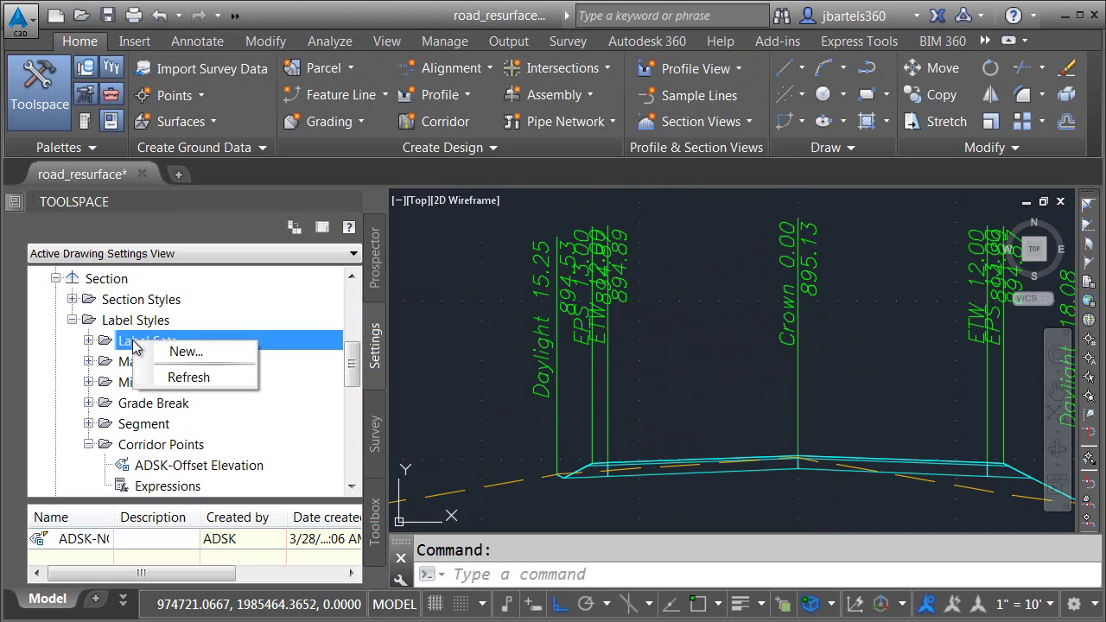
{"action": "left_click", "coordinate": [180, 354]}
{"action": "left_click_drag", "start_coordinate": [259, 169], "coordinate": [128, 177]}
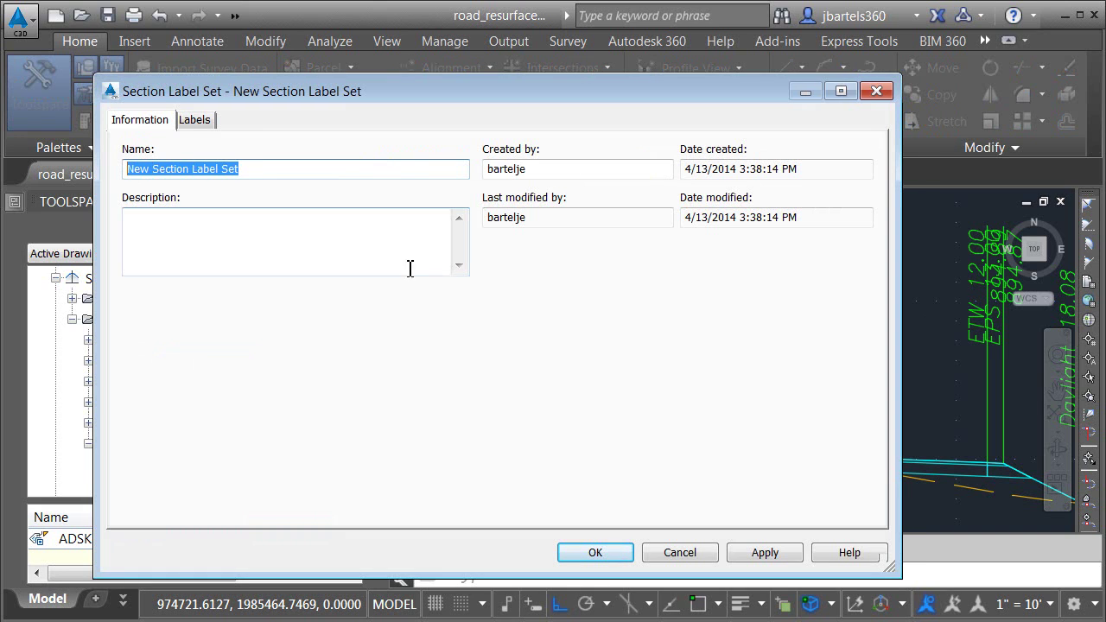
{"action": "type", "text": "ADSK - Staggered labe"}
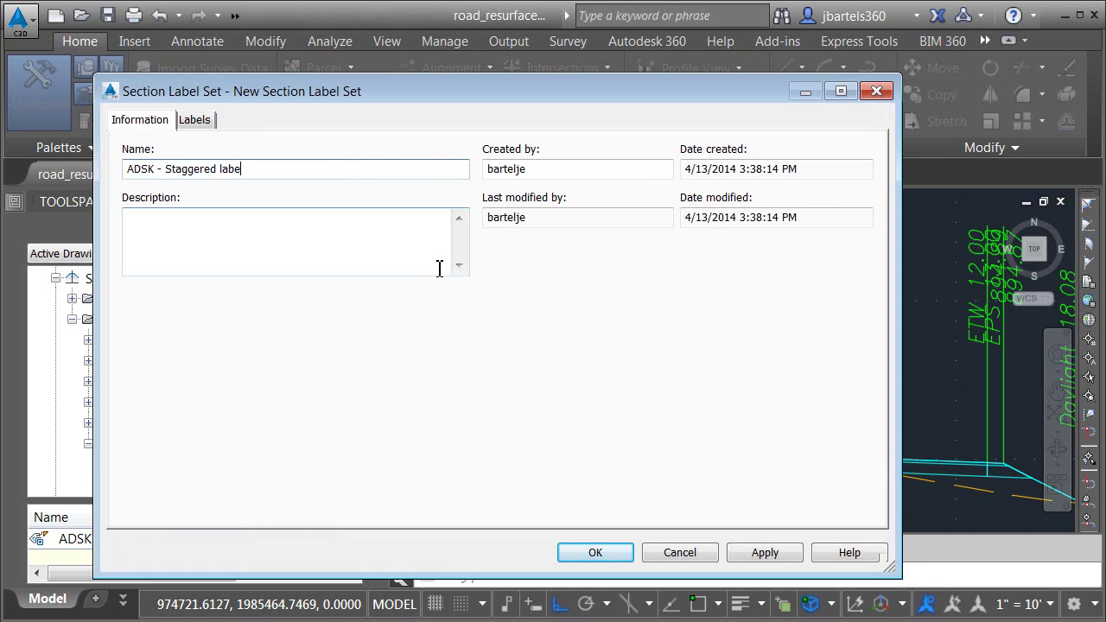
{"action": "type", "text": "ls"}
Step: Add a Corridor Points label to the set's Labels list
{"action": "left_click", "coordinate": [194, 121]}
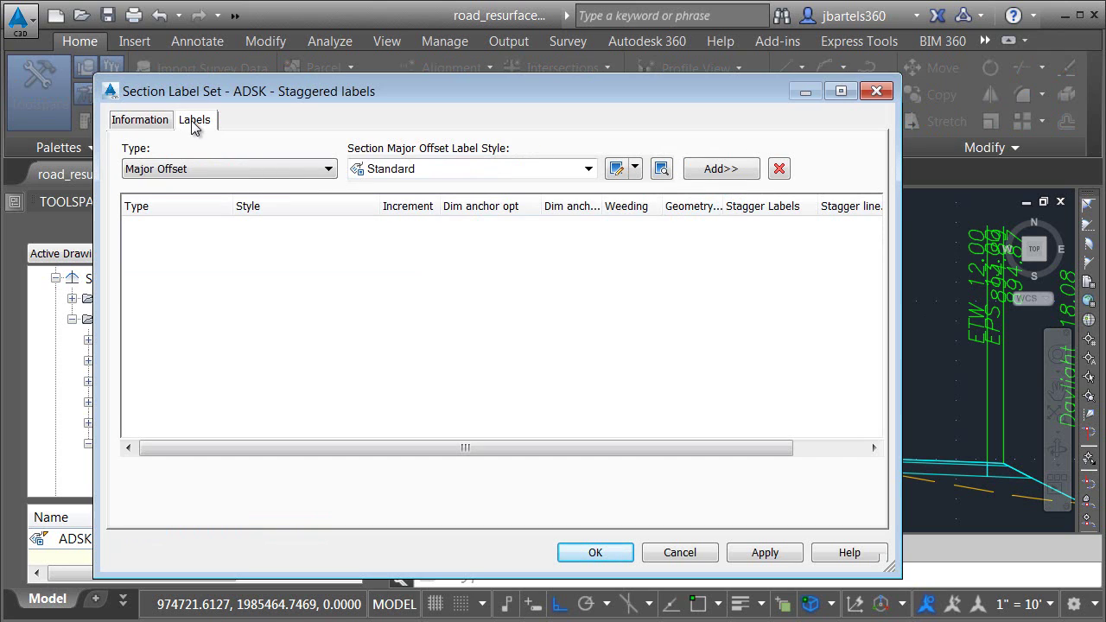
{"action": "left_click", "coordinate": [327, 172]}
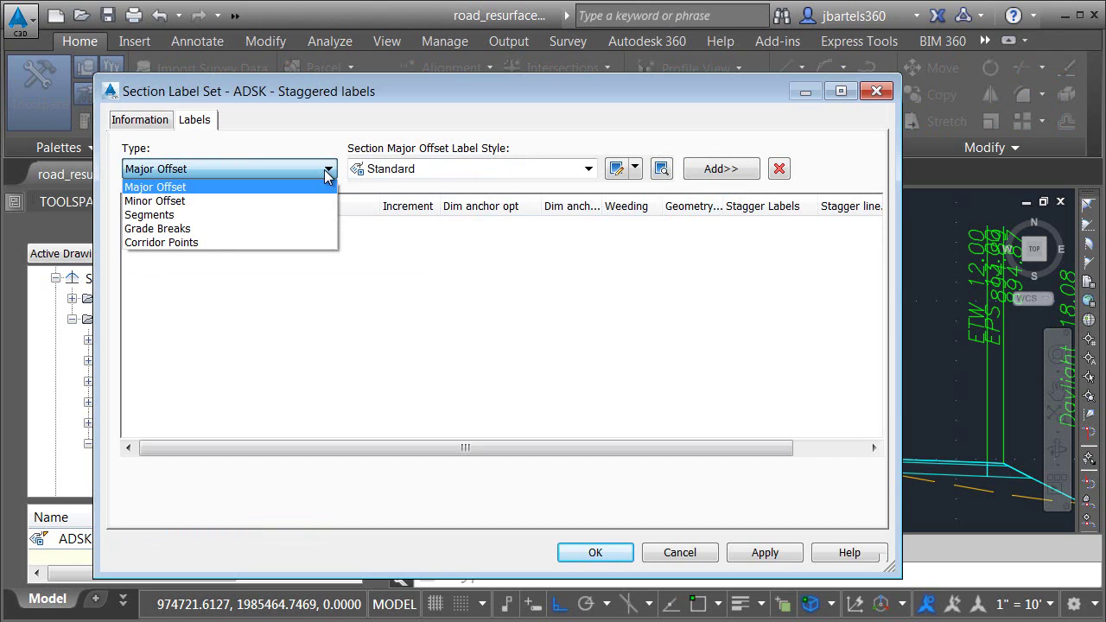
{"action": "left_click", "coordinate": [196, 243]}
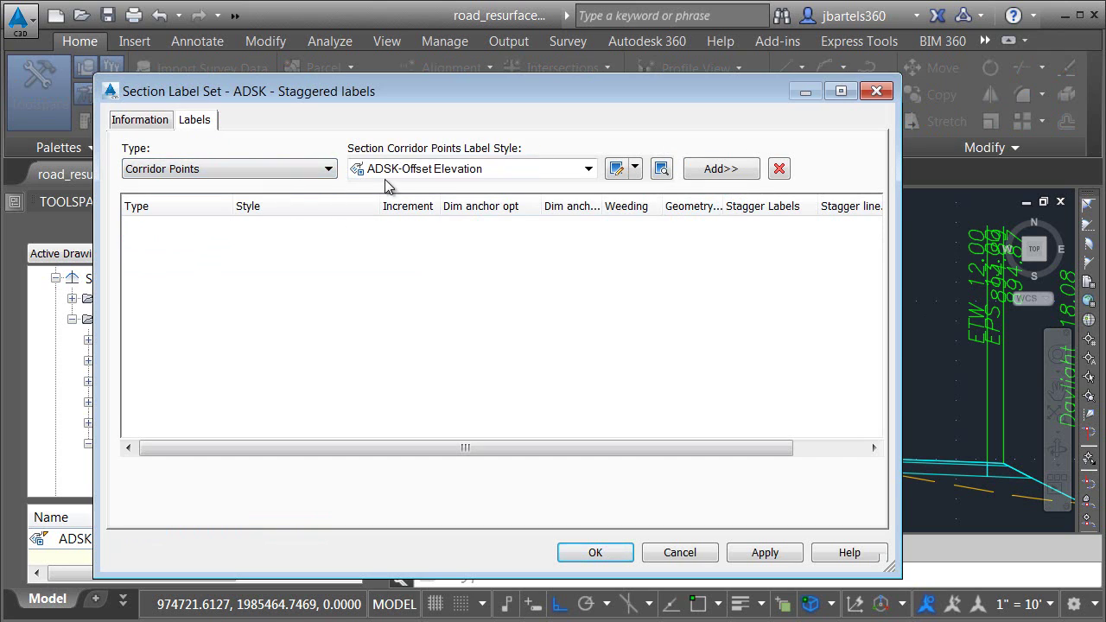
{"action": "left_click", "coordinate": [711, 170]}
{"action": "left_click_drag", "start_coordinate": [593, 448], "coordinate": [686, 451]}
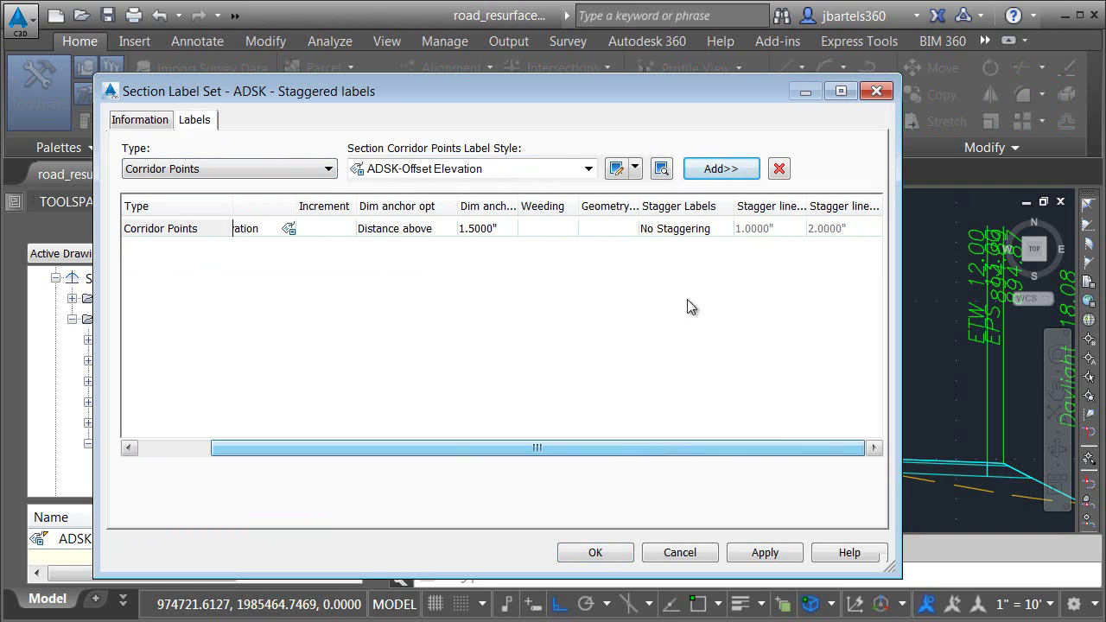
Step: Stagger the corridor point labels both sides at 0.1 and 0.15 and save the set
{"action": "left_click", "coordinate": [687, 228]}
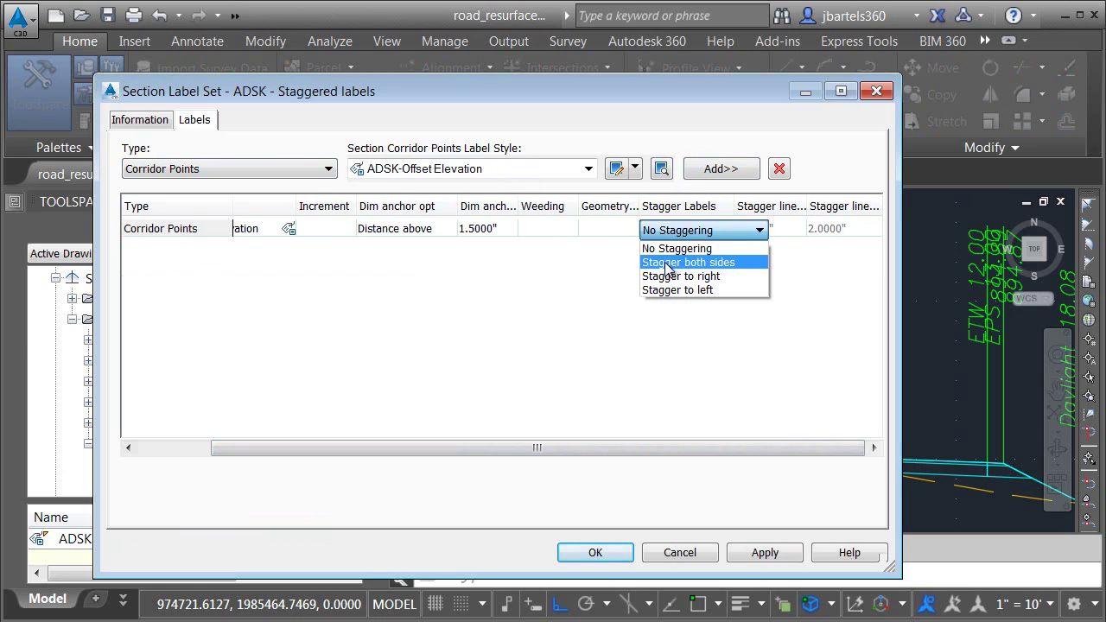
{"action": "left_click", "coordinate": [668, 262]}
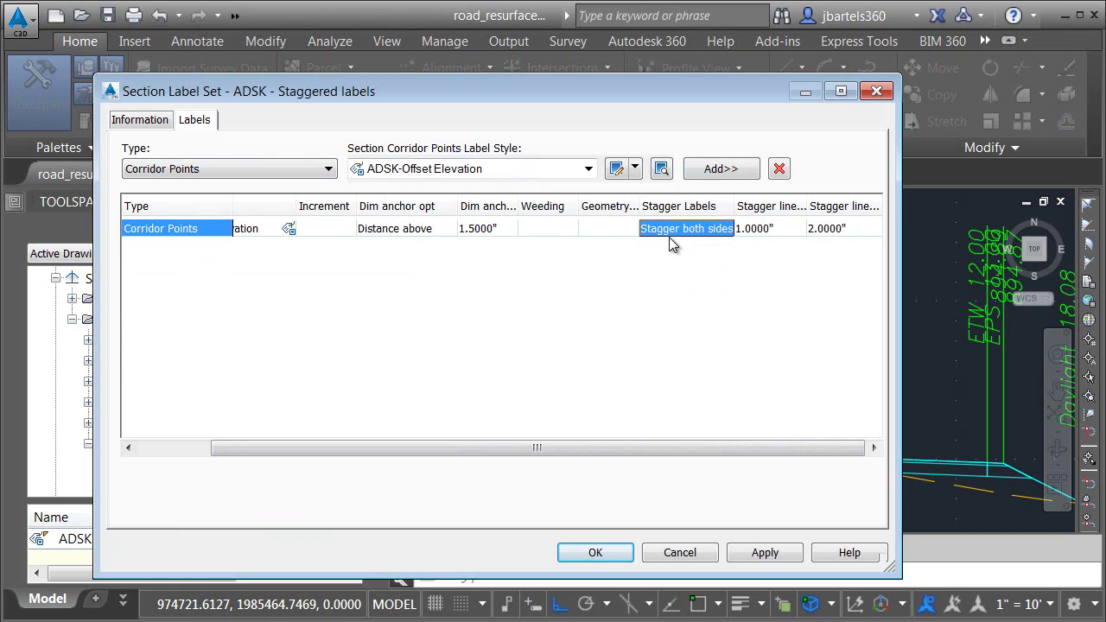
{"action": "left_click", "coordinate": [762, 228]}
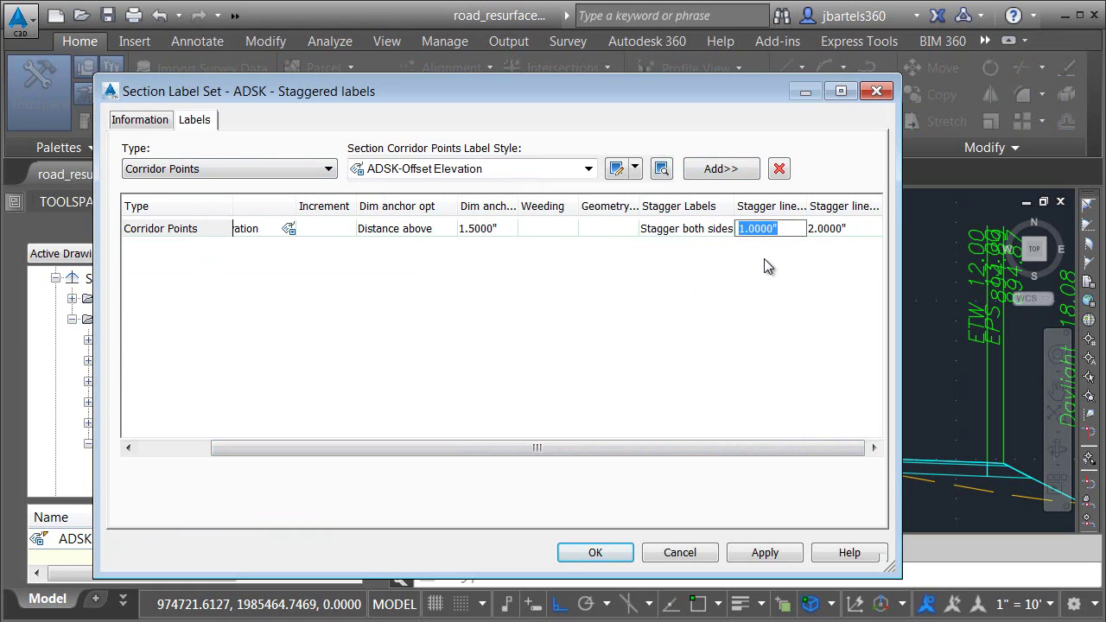
{"action": "type", "text": ".1"}
{"action": "left_click", "coordinate": [830, 228]}
{"action": "type", "text": ".15"}
{"action": "key", "text": "Return"}
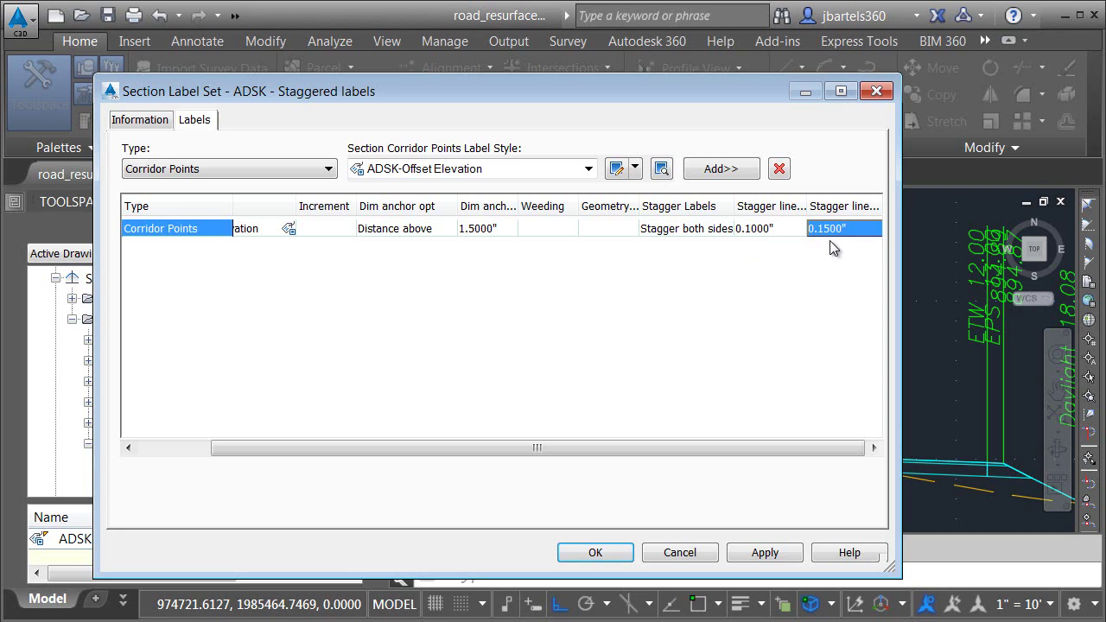
{"action": "left_click", "coordinate": [596, 553]}
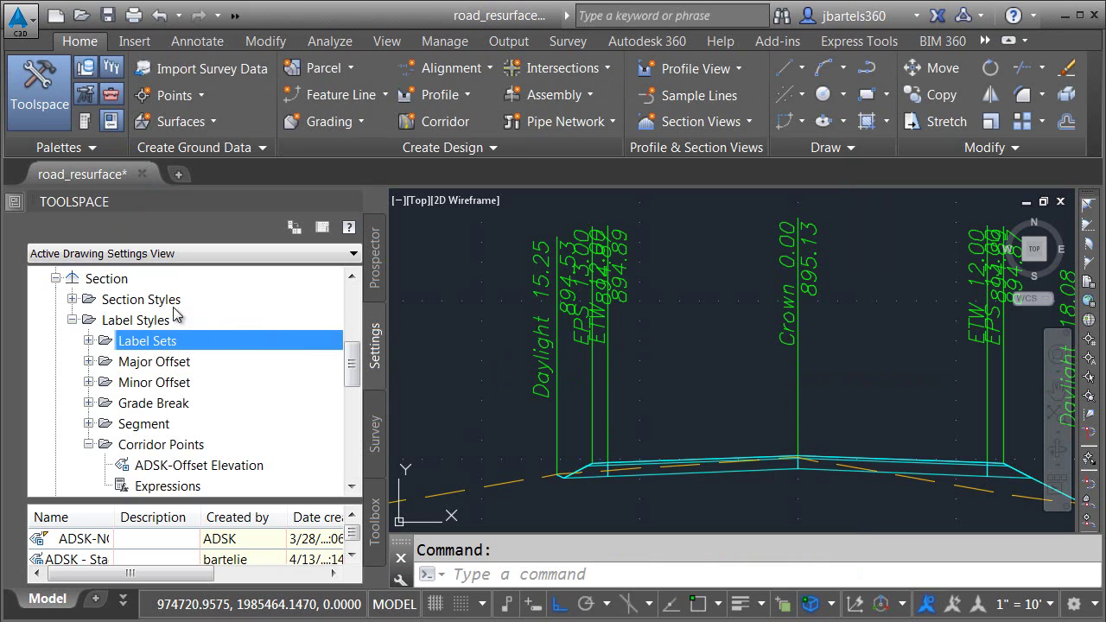
Step: Collapse the Section settings and expand Section View
{"action": "left_click", "coordinate": [55, 279]}
{"action": "left_click", "coordinate": [56, 299]}
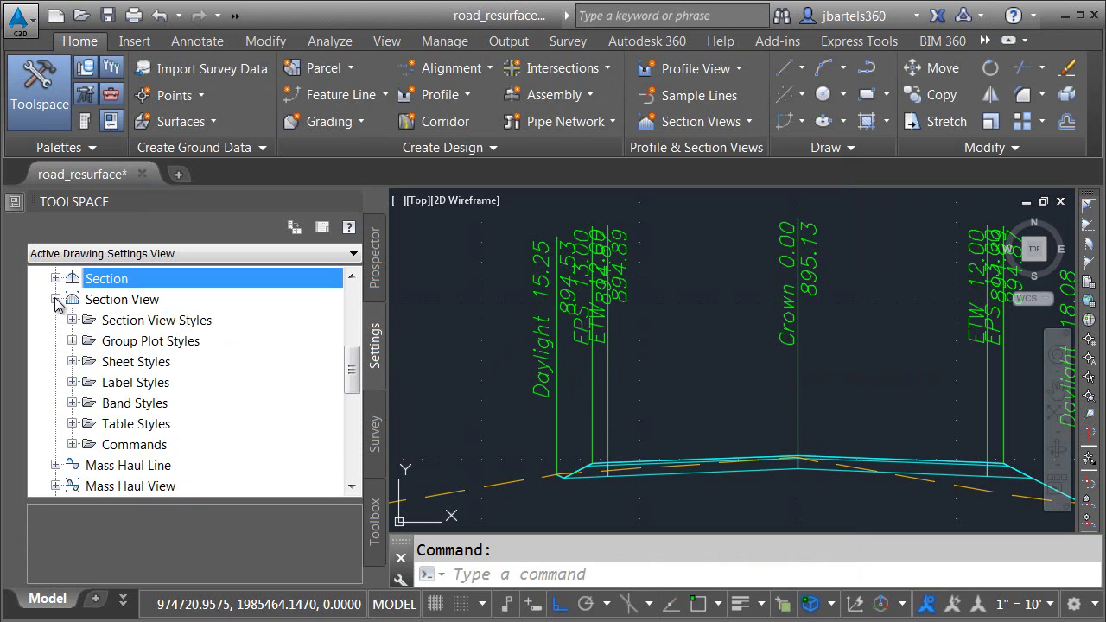
Step: Set CreateMultipleSectionView's Corridor Point Code Labeling Method to Section Label Set
{"action": "left_click", "coordinate": [72, 444]}
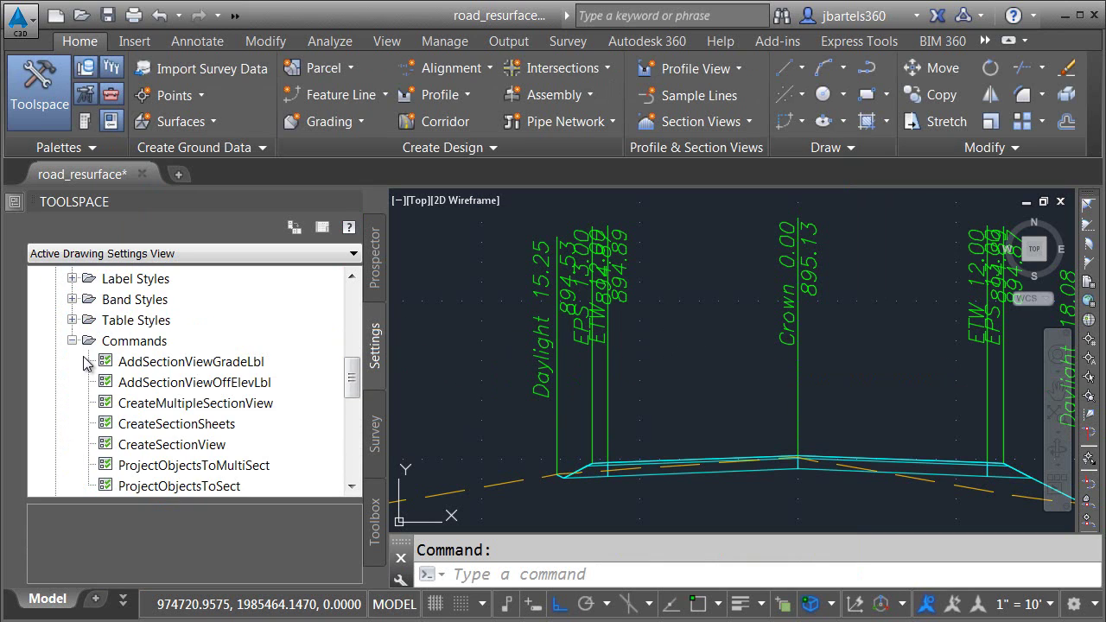
{"action": "right_click", "coordinate": [154, 408]}
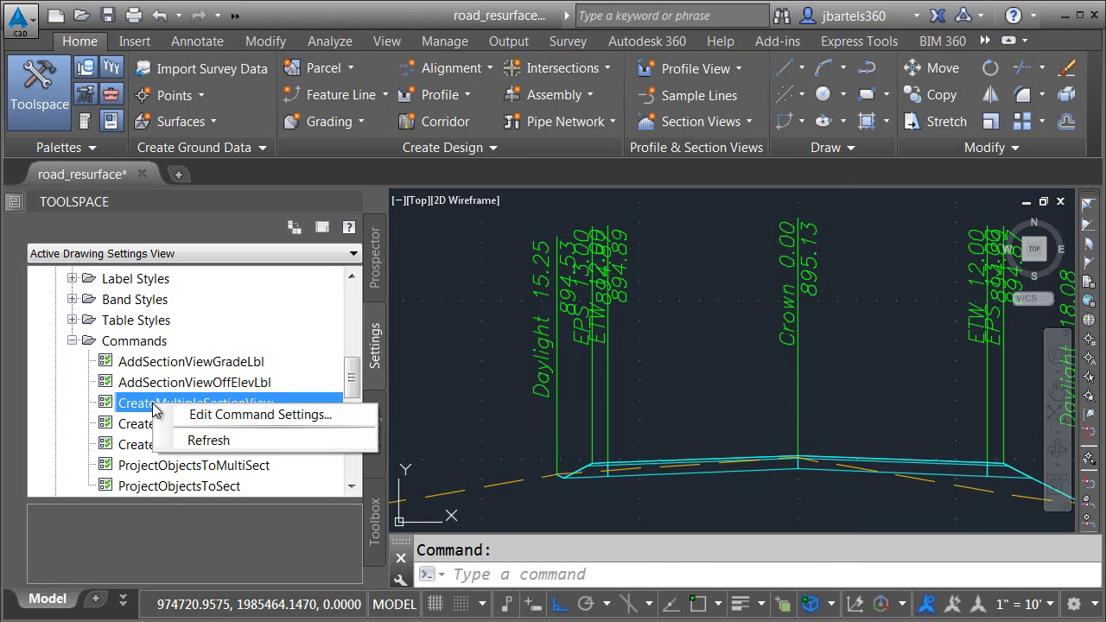
{"action": "left_click", "coordinate": [208, 416]}
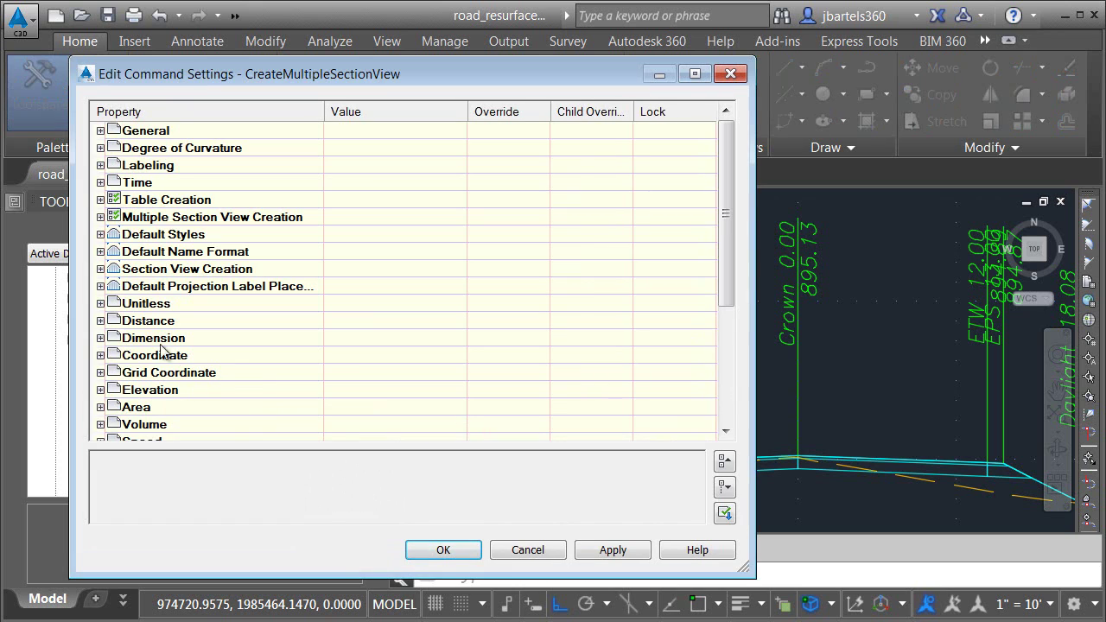
{"action": "left_click", "coordinate": [101, 270]}
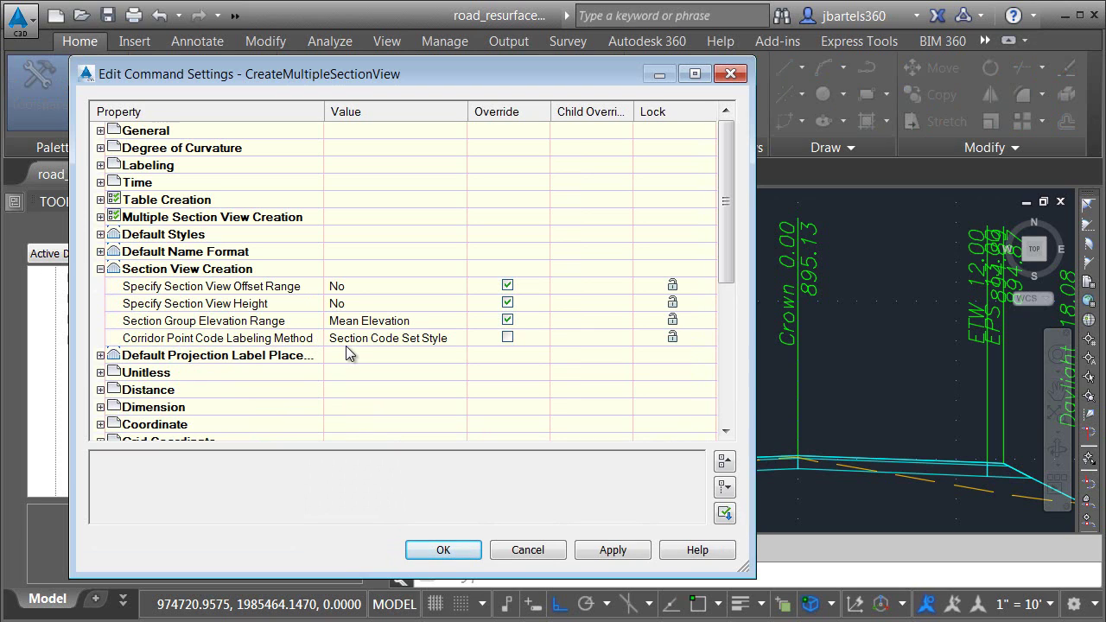
{"action": "left_click", "coordinate": [412, 342]}
{"action": "left_click", "coordinate": [412, 339]}
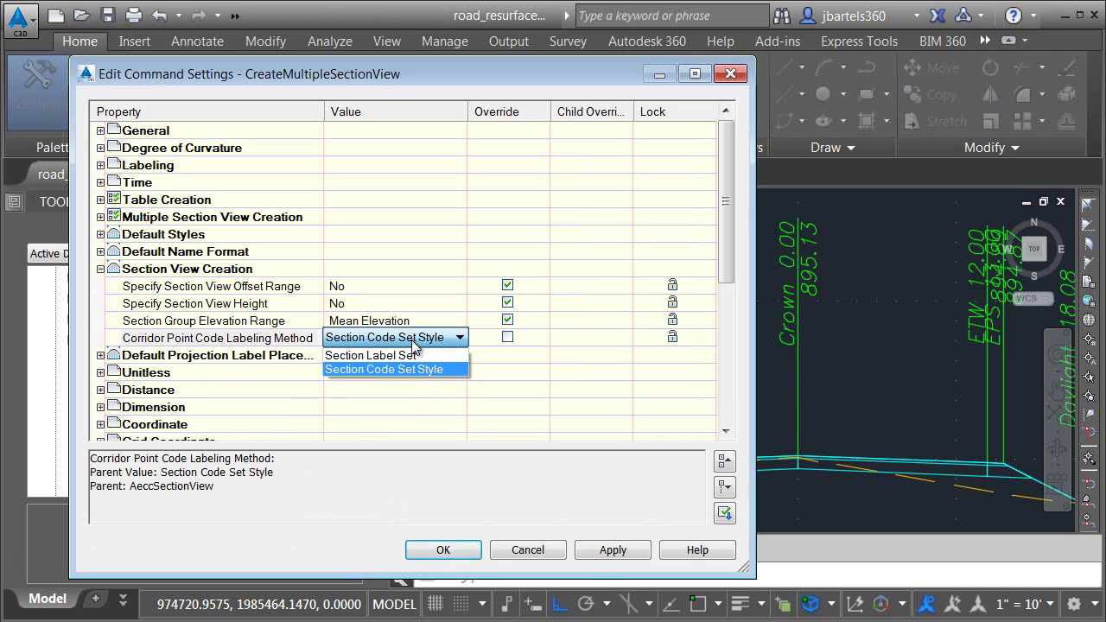
{"action": "left_click", "coordinate": [407, 357]}
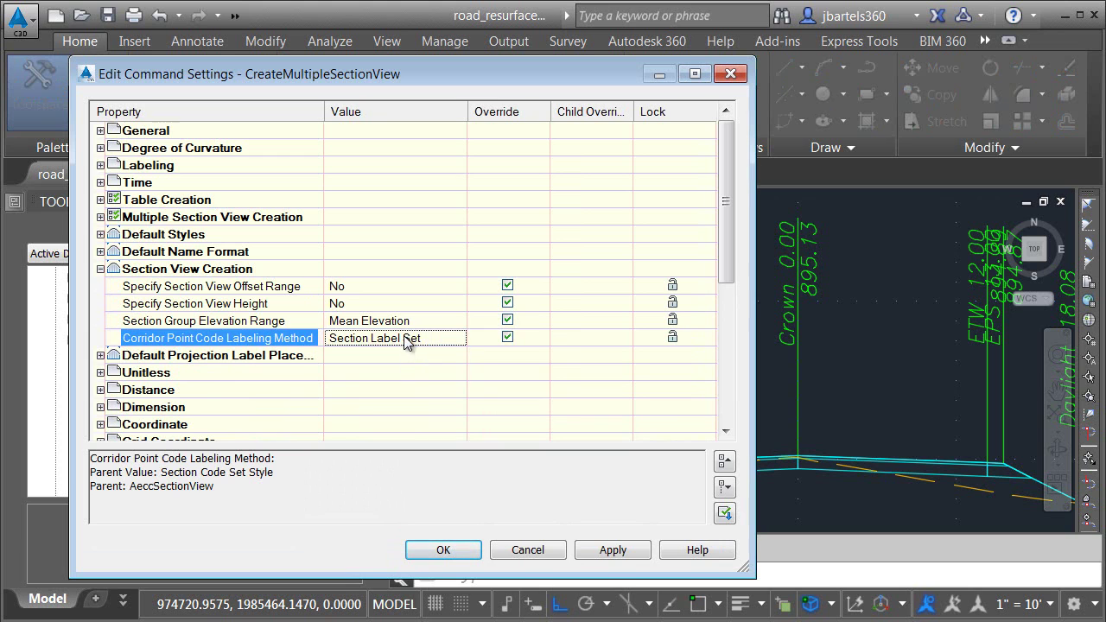
{"action": "left_click", "coordinate": [432, 551]}
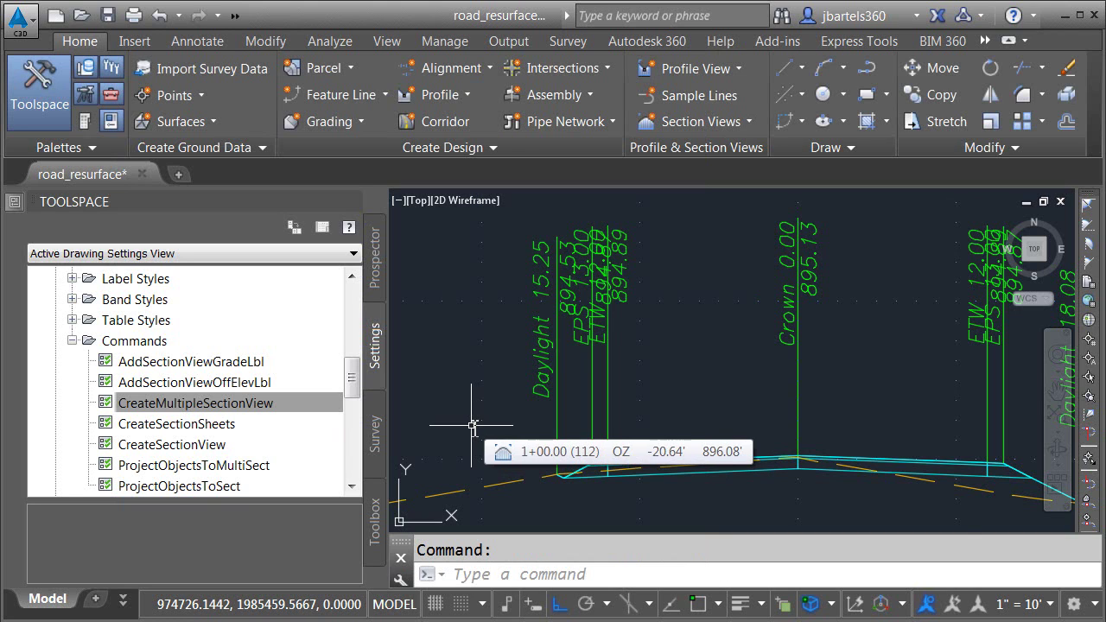
Step: In Prospector, delete Section View Group - 1 under Randall Road > Randall Road-SLG
{"action": "scroll", "coordinate": [470, 425], "scroll_direction": "down", "scroll_amount": 5}
{"action": "scroll", "coordinate": [471, 397], "scroll_direction": "up", "scroll_amount": 2}
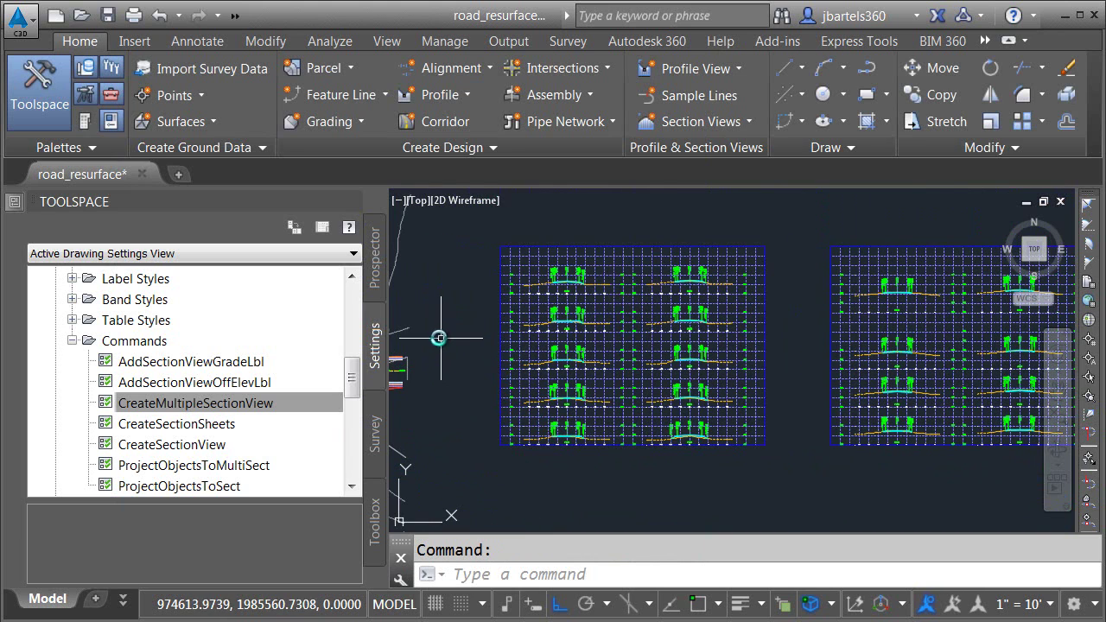
{"action": "left_click", "coordinate": [375, 281]}
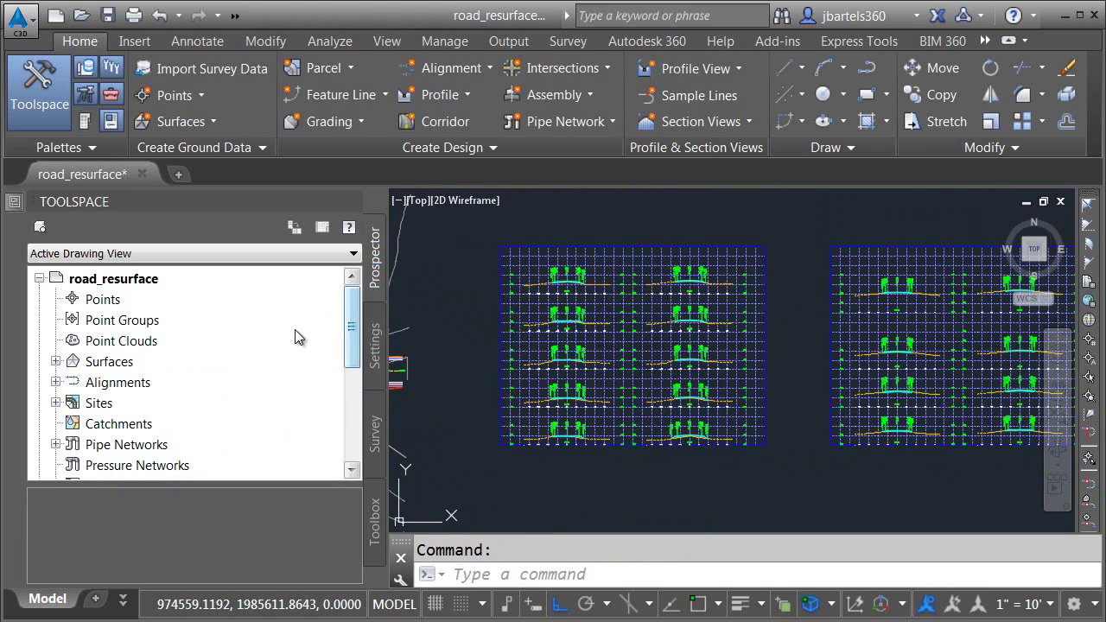
{"action": "left_click", "coordinate": [55, 382]}
{"action": "left_click", "coordinate": [72, 382]}
{"action": "left_click", "coordinate": [88, 424]}
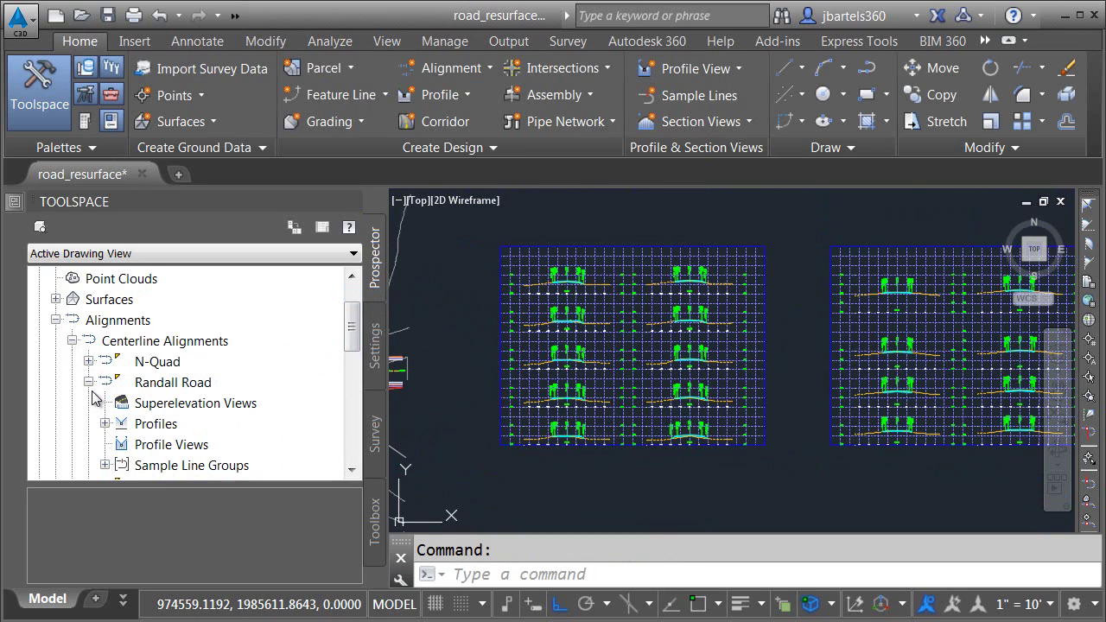
{"action": "left_click", "coordinate": [105, 466]}
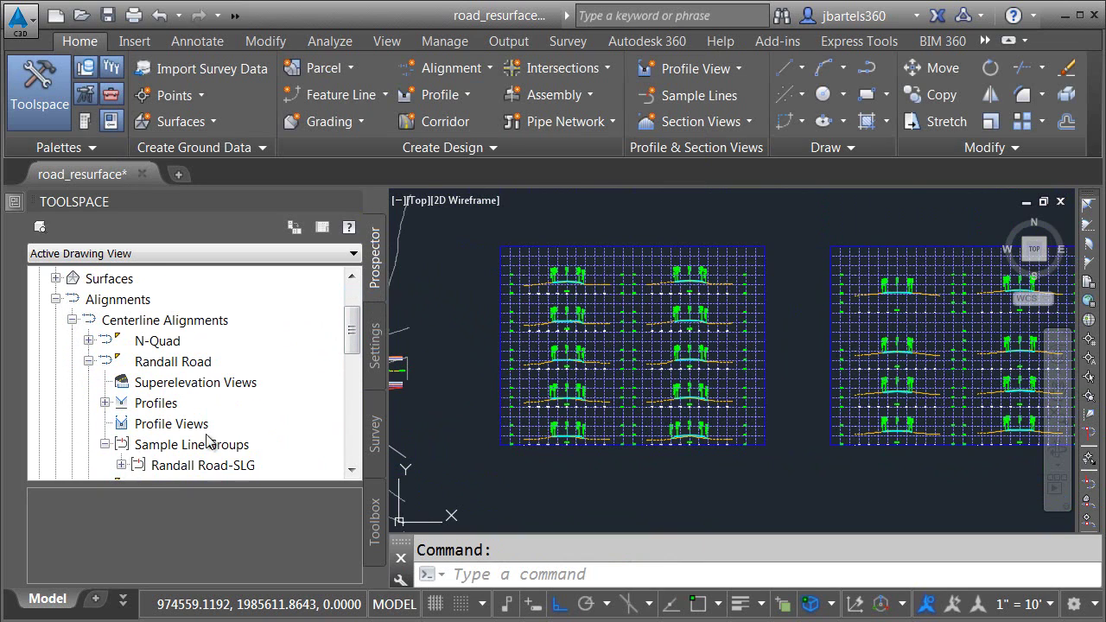
{"action": "left_click_drag", "start_coordinate": [349, 346], "coordinate": [337, 370]}
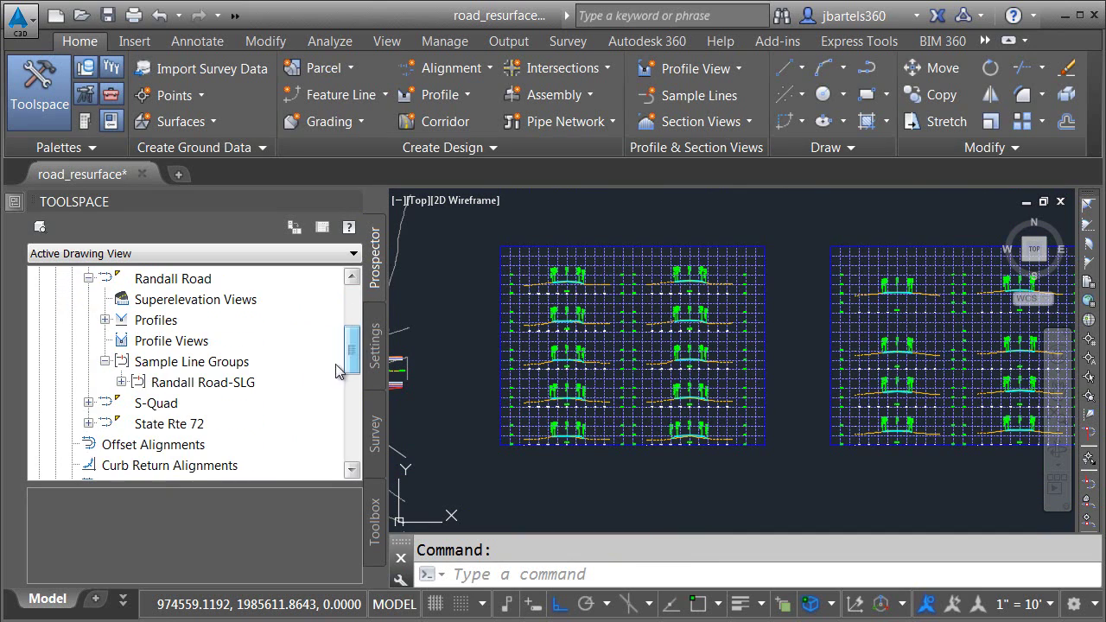
{"action": "left_click", "coordinate": [121, 382]}
{"action": "left_click", "coordinate": [137, 403]}
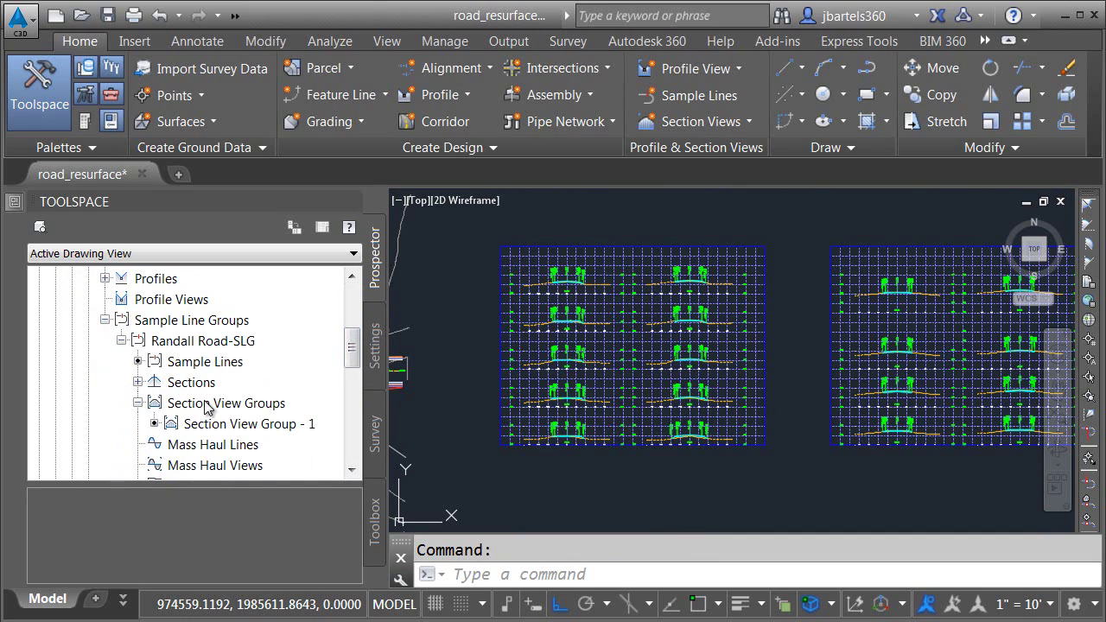
{"action": "right_click", "coordinate": [199, 425]}
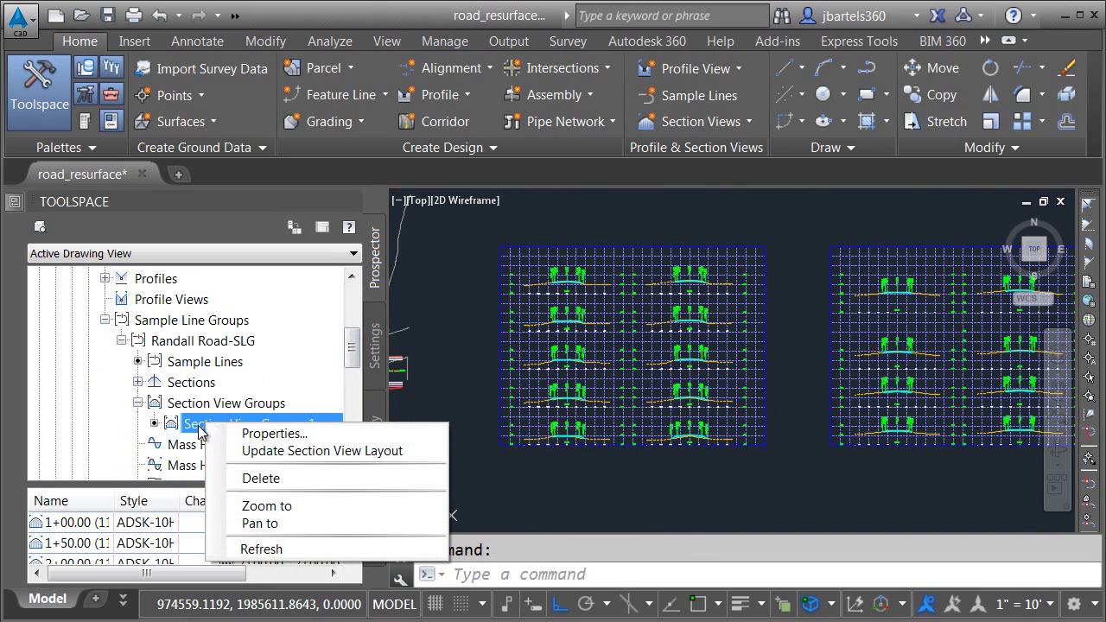
{"action": "left_click", "coordinate": [249, 478]}
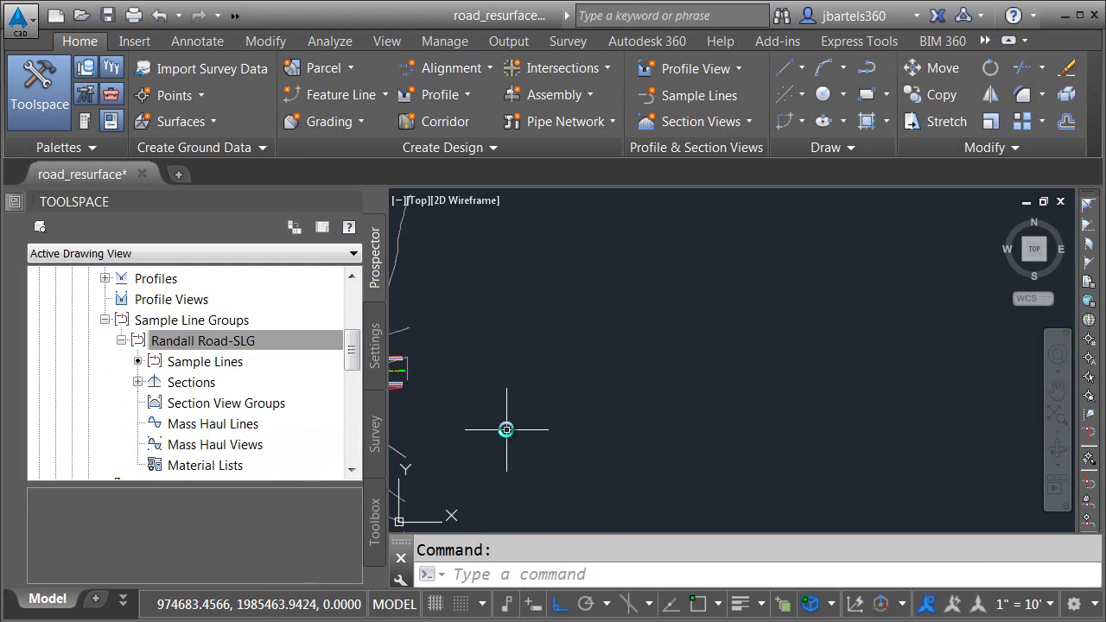
Step: Start Create Multiple Views and advance through Section Placement, Offset and Elevation Range to Section Display Options
{"action": "left_click", "coordinate": [718, 121]}
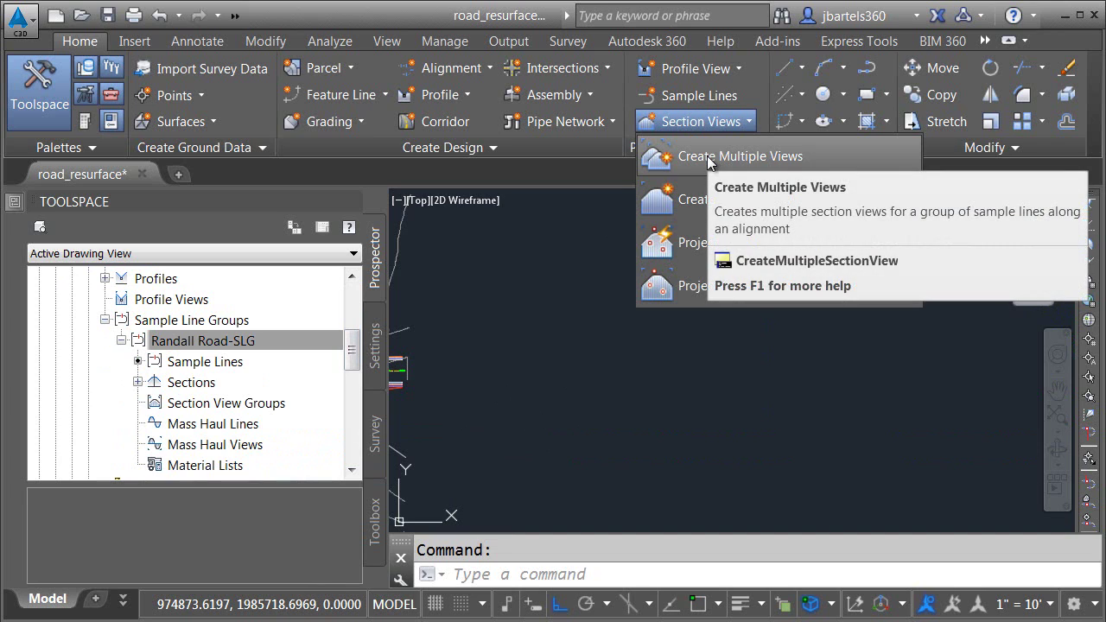
{"action": "left_click", "coordinate": [708, 159]}
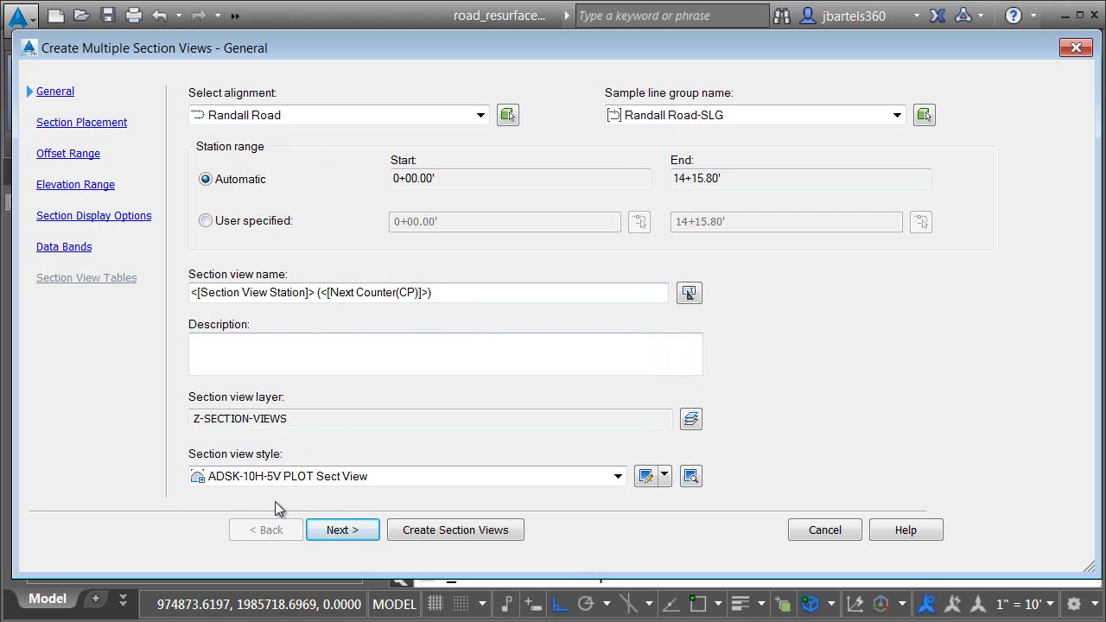
{"action": "left_click", "coordinate": [356, 531]}
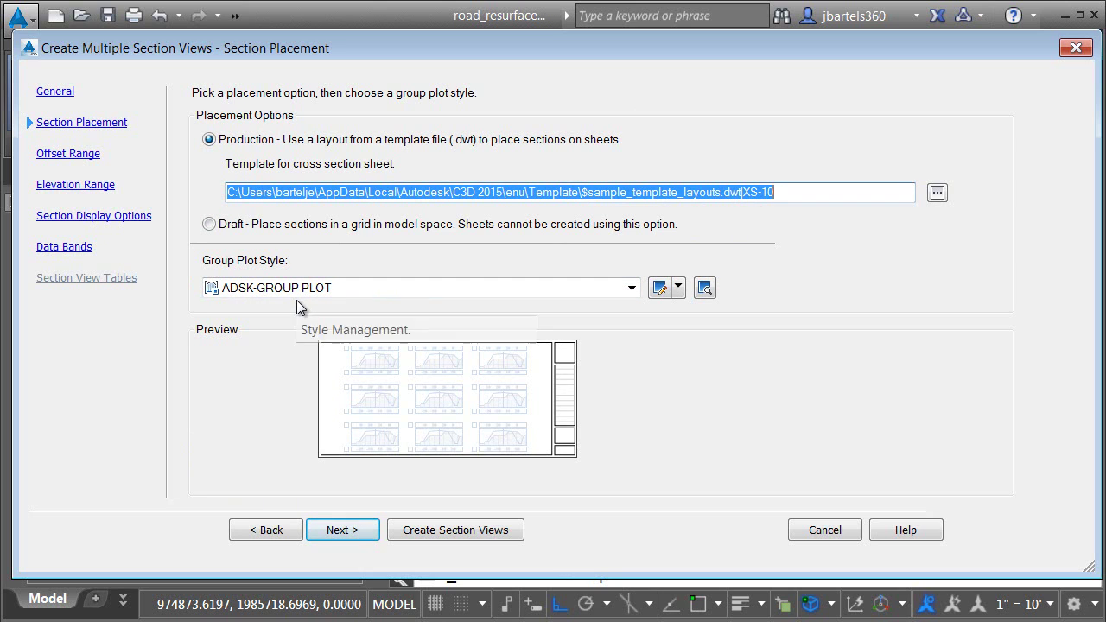
{"action": "left_click", "coordinate": [343, 530]}
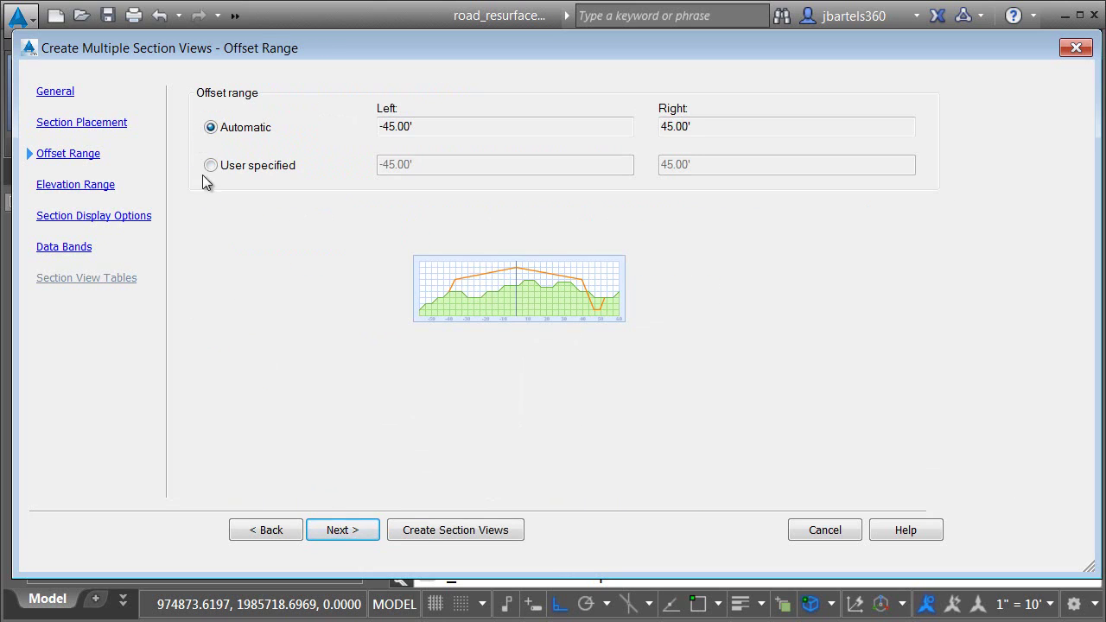
{"action": "left_click", "coordinate": [340, 531]}
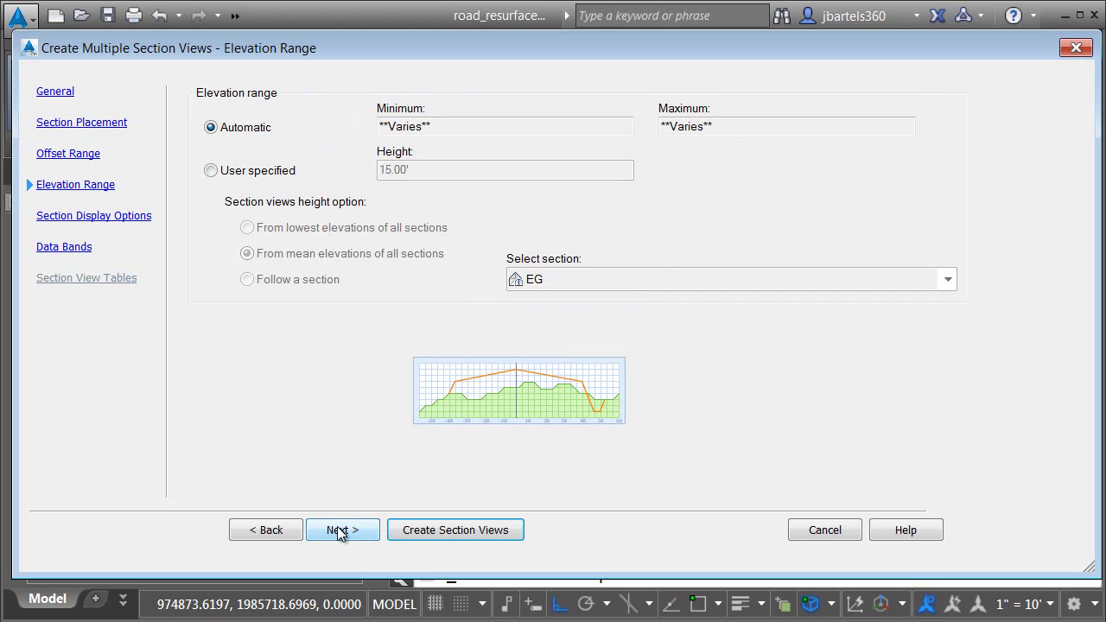
{"action": "left_click", "coordinate": [339, 531]}
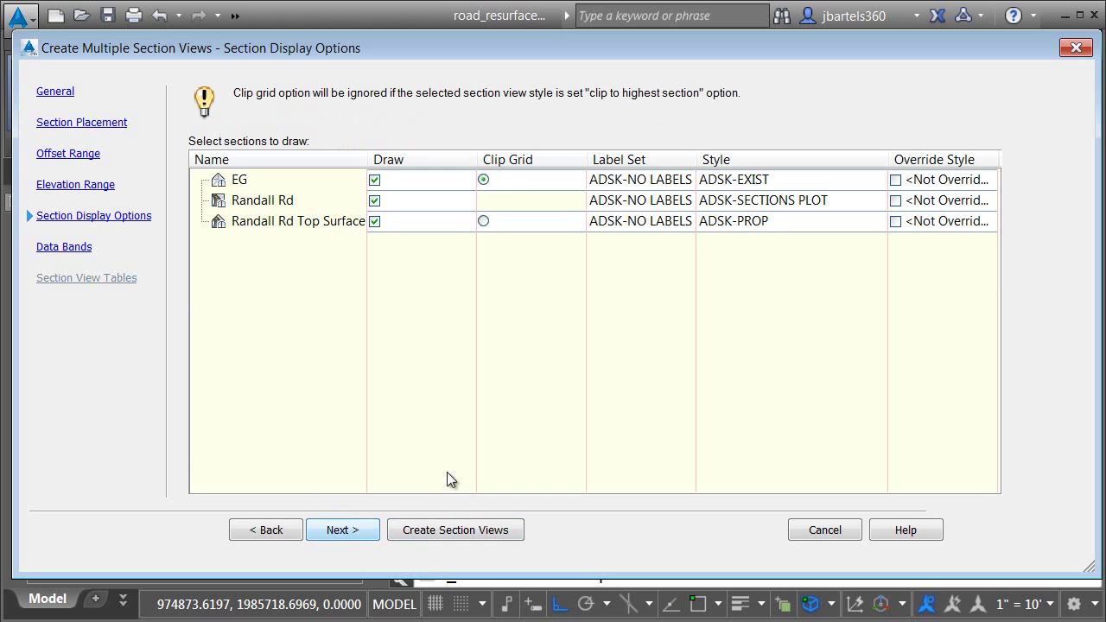
Step: Assign the ADSK - Staggered labels set to Randall Rd and advance to Data Bands
{"action": "left_click", "coordinate": [610, 200]}
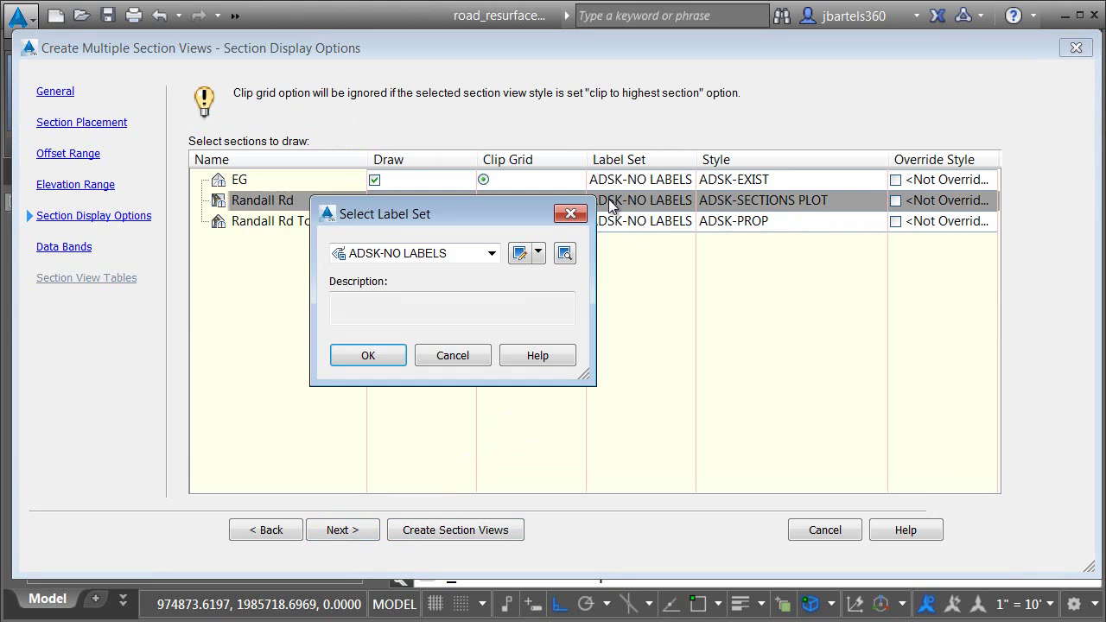
{"action": "left_click", "coordinate": [491, 253]}
{"action": "left_click", "coordinate": [450, 271]}
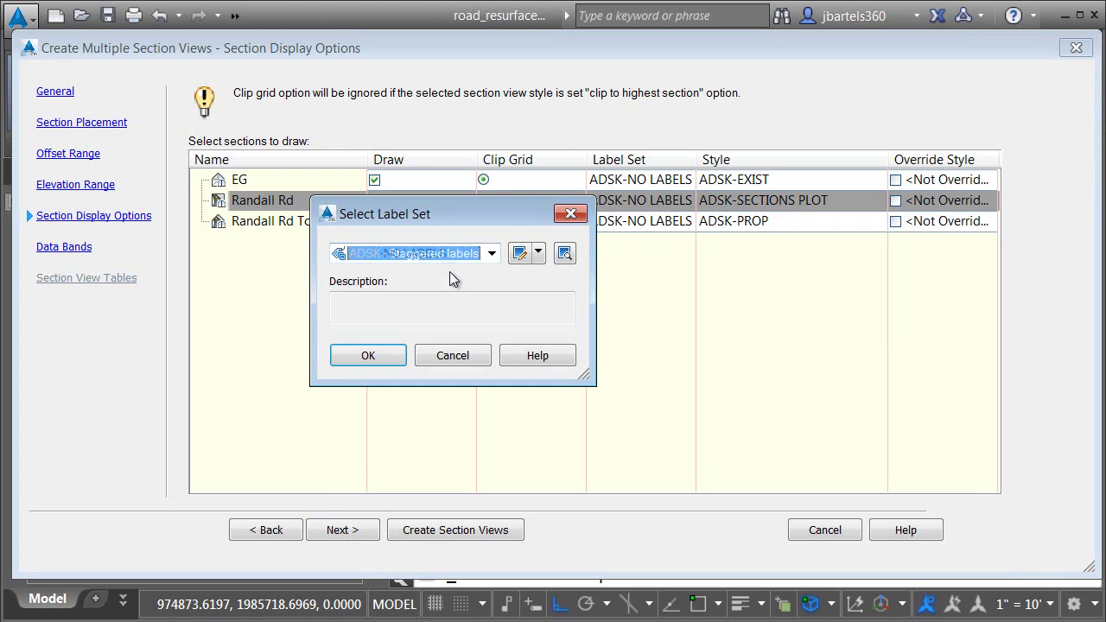
{"action": "left_click", "coordinate": [369, 356]}
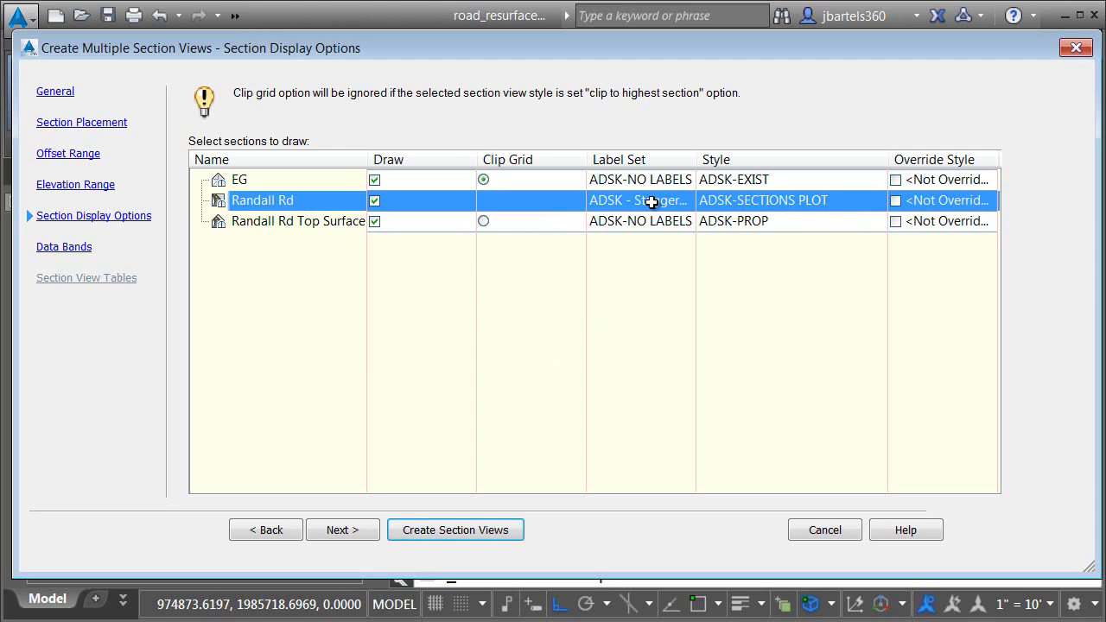
{"action": "left_click", "coordinate": [364, 531]}
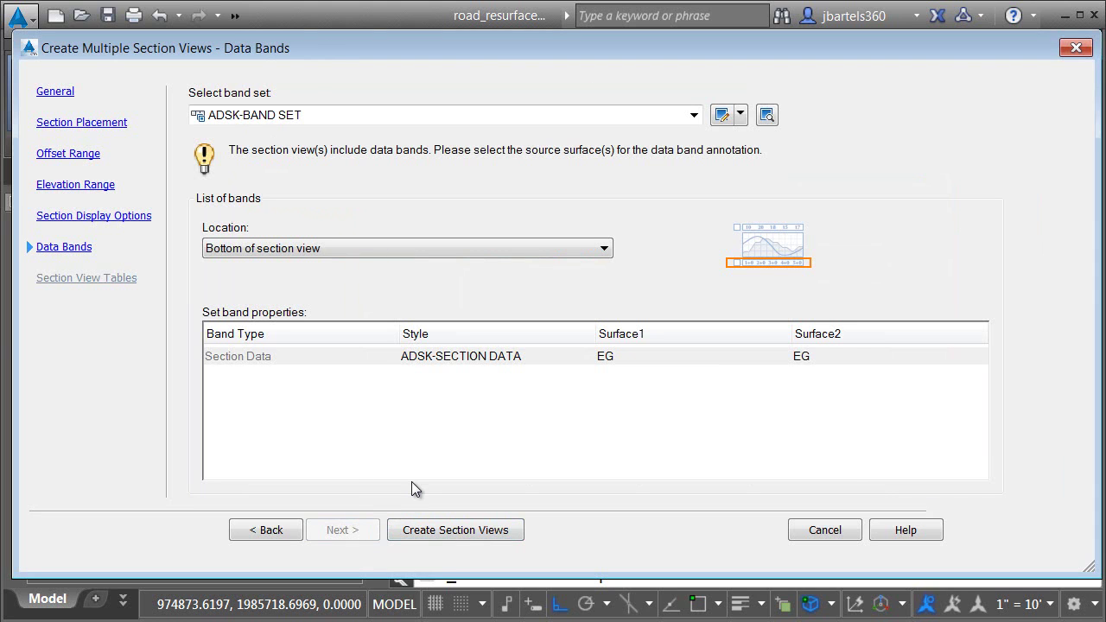
Step: Create the section views at a picked origin and zoom in on the 1+00 view
{"action": "left_click", "coordinate": [433, 531]}
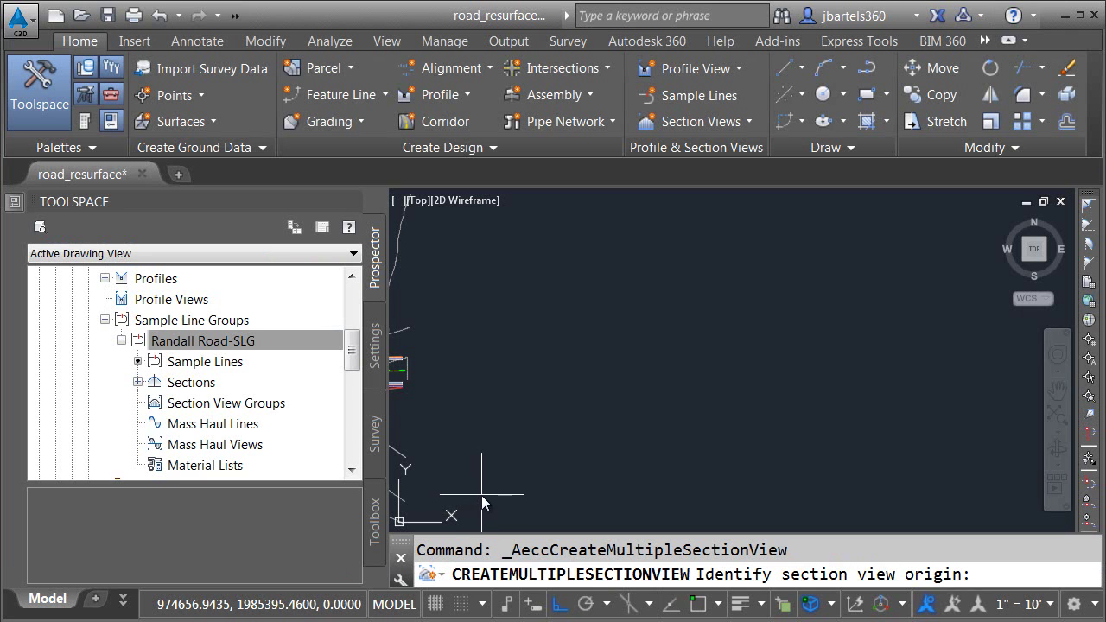
{"action": "left_click", "coordinate": [480, 450]}
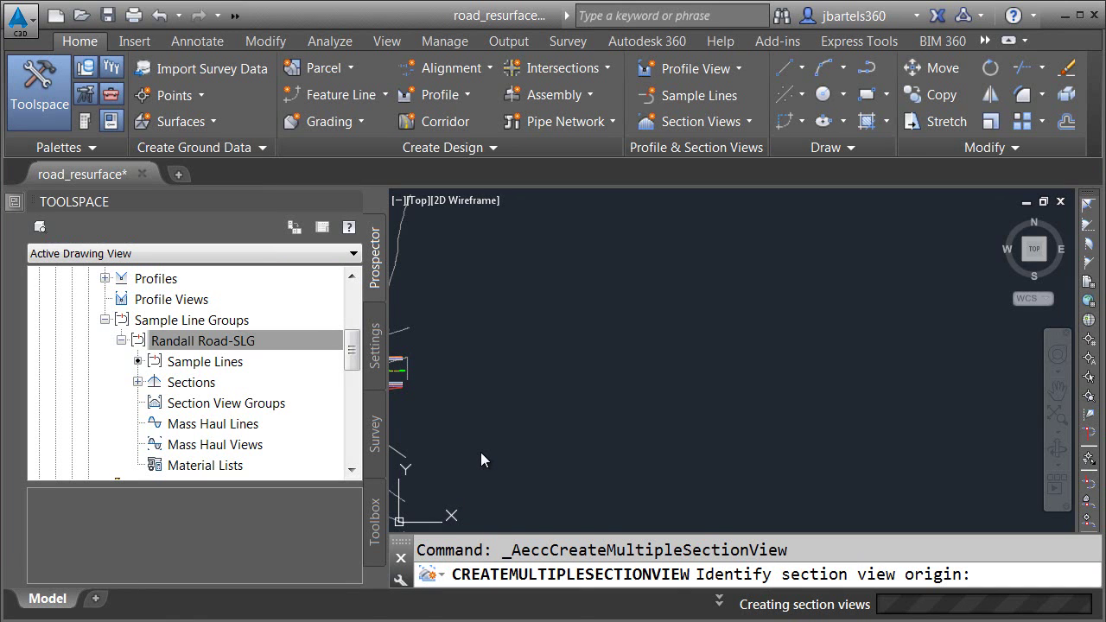
{"action": "scroll", "coordinate": [557, 430], "scroll_direction": "up", "scroll_amount": 2}
{"action": "scroll", "coordinate": [578, 400], "scroll_direction": "up", "scroll_amount": 1}
{"action": "middle_click_drag", "start_coordinate": [578, 400], "coordinate": [623, 375]}
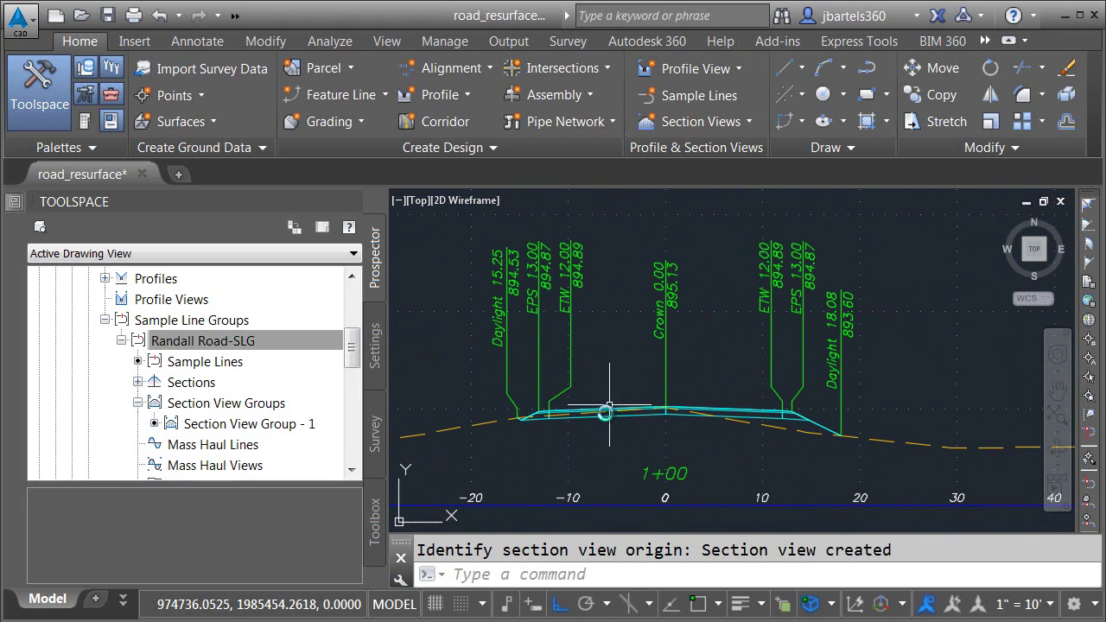
{"action": "mouse_move", "coordinate": [603, 456]}
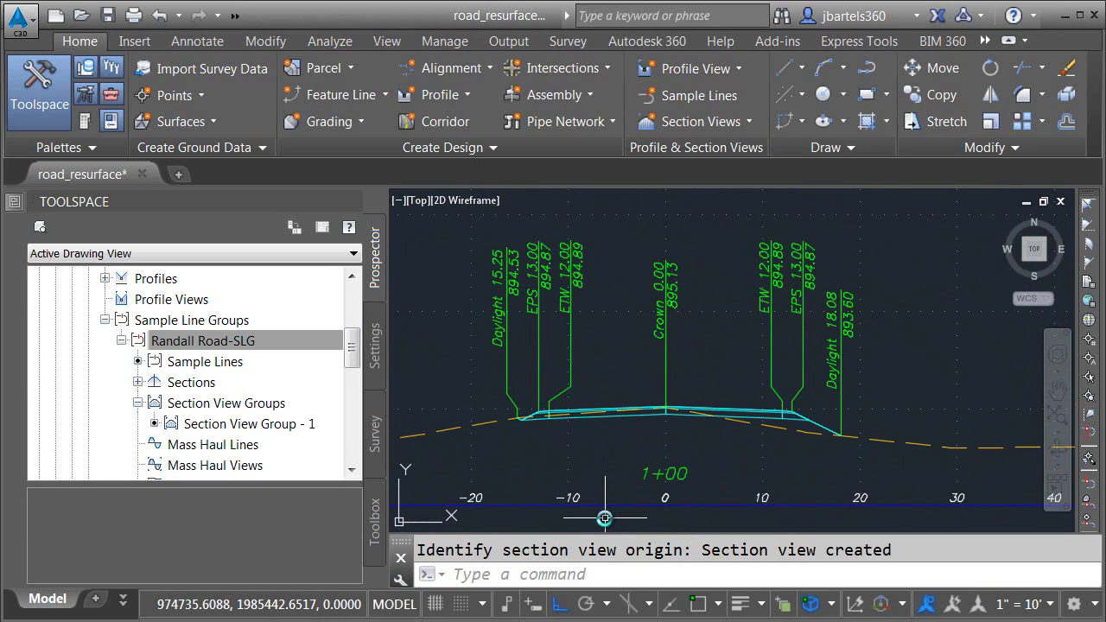
{"action": "mouse_move", "coordinate": [604, 518]}
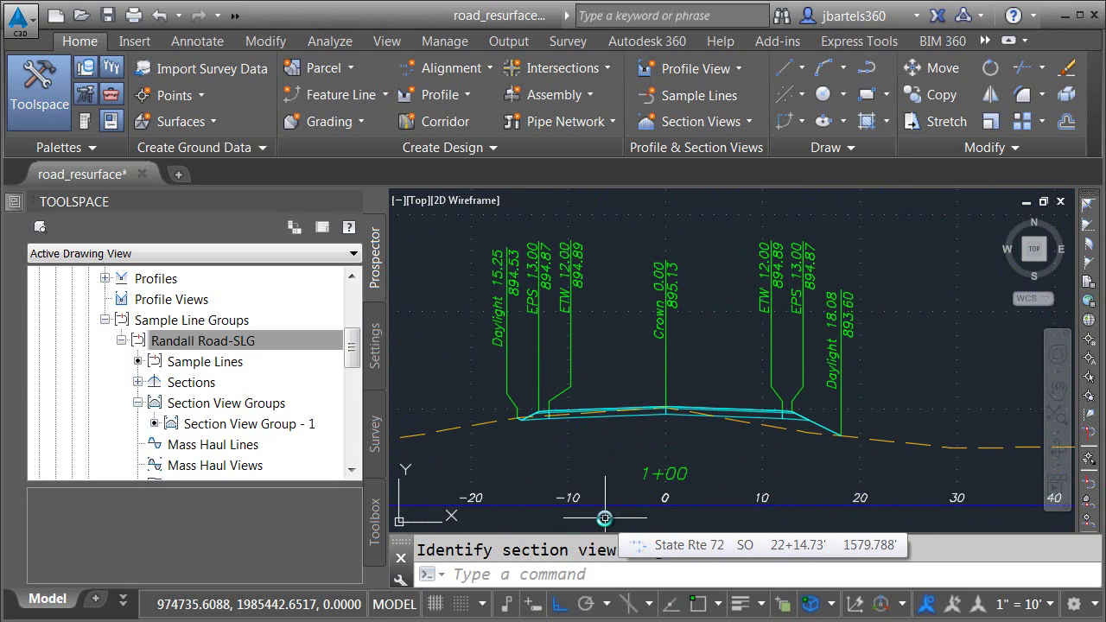
{"action": "left_click", "coordinate": [604, 518]}
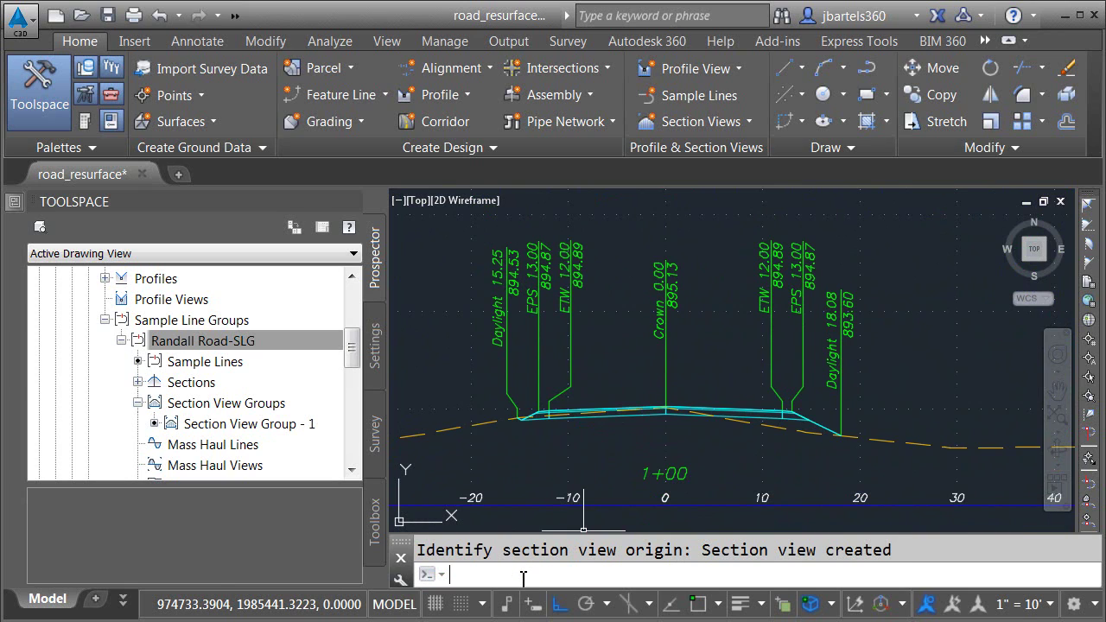
Step: Convert all section views' corridor labels to code set style labels with CORRIDORSECTIONLABELSCONV, then REGEN
{"action": "type", "text": "corridor"}
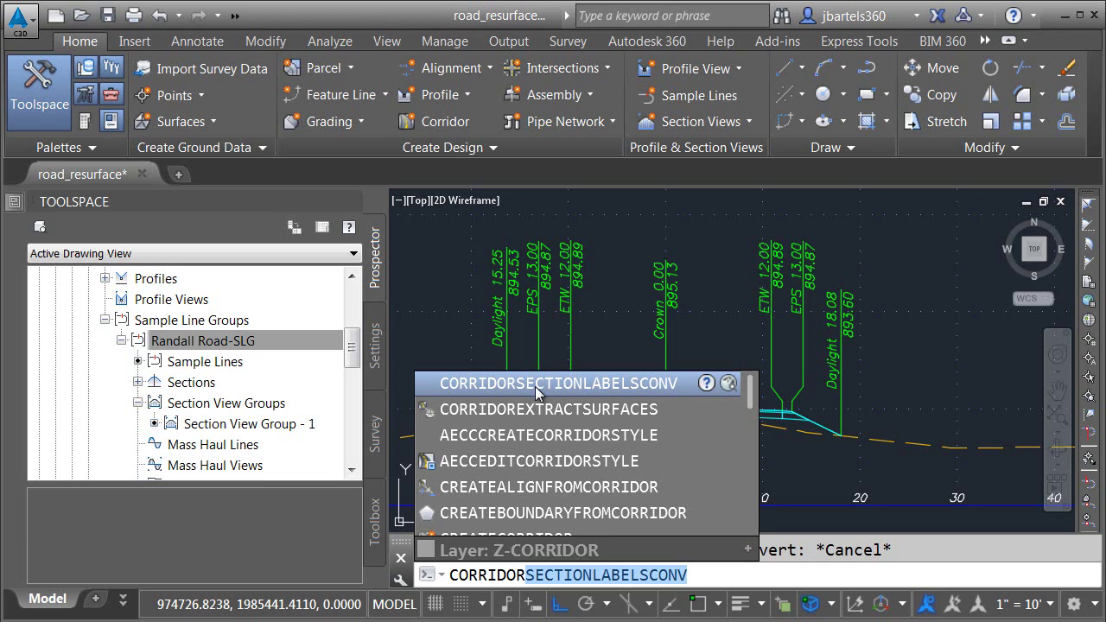
{"action": "left_click", "coordinate": [535, 386]}
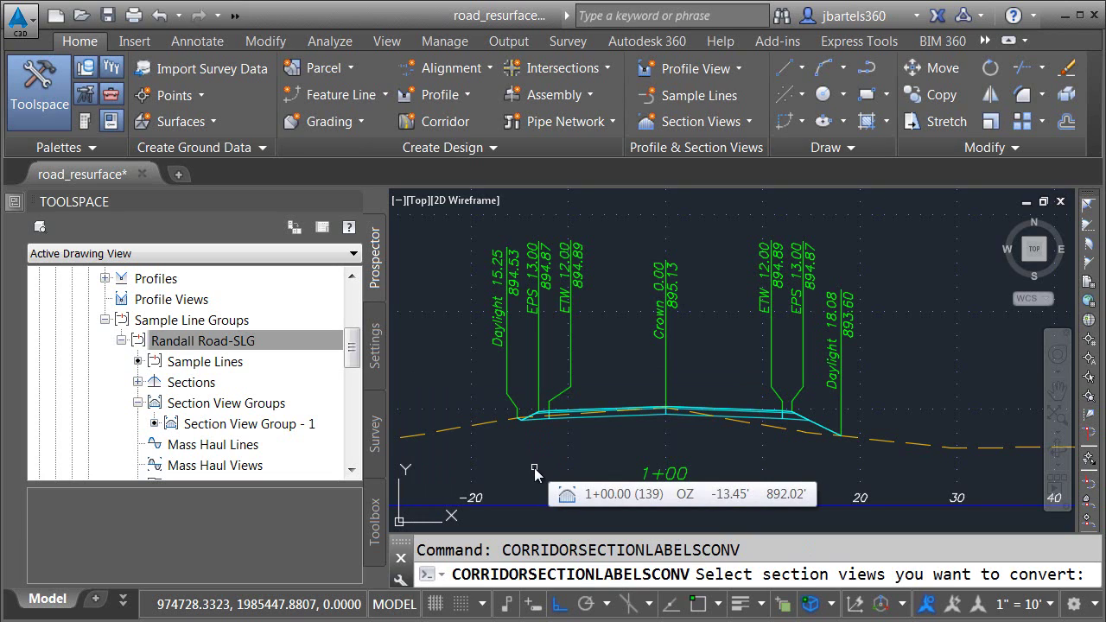
{"action": "type", "text": "all"}
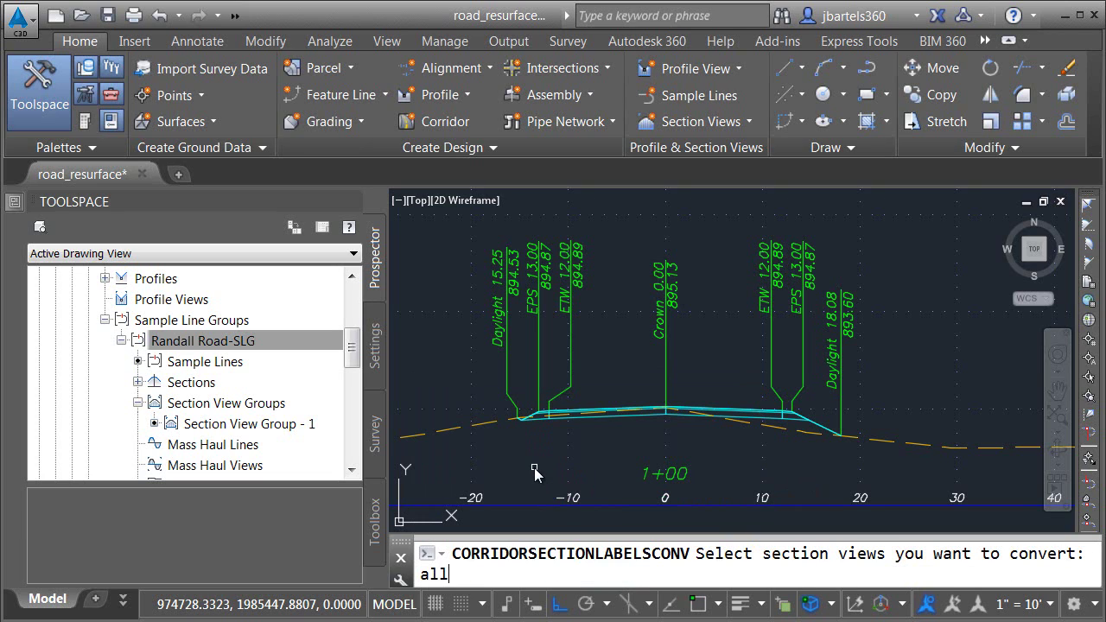
{"action": "key", "text": "Return"}
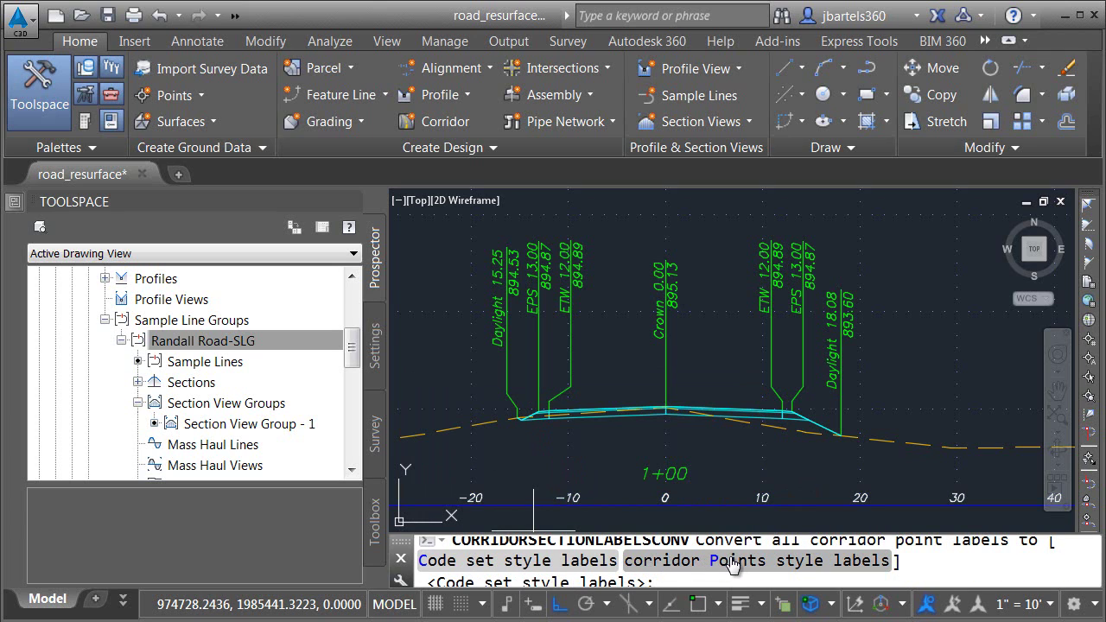
{"action": "left_click", "coordinate": [534, 562]}
{"action": "type", "text": "RE"}
{"action": "key", "text": "Return"}
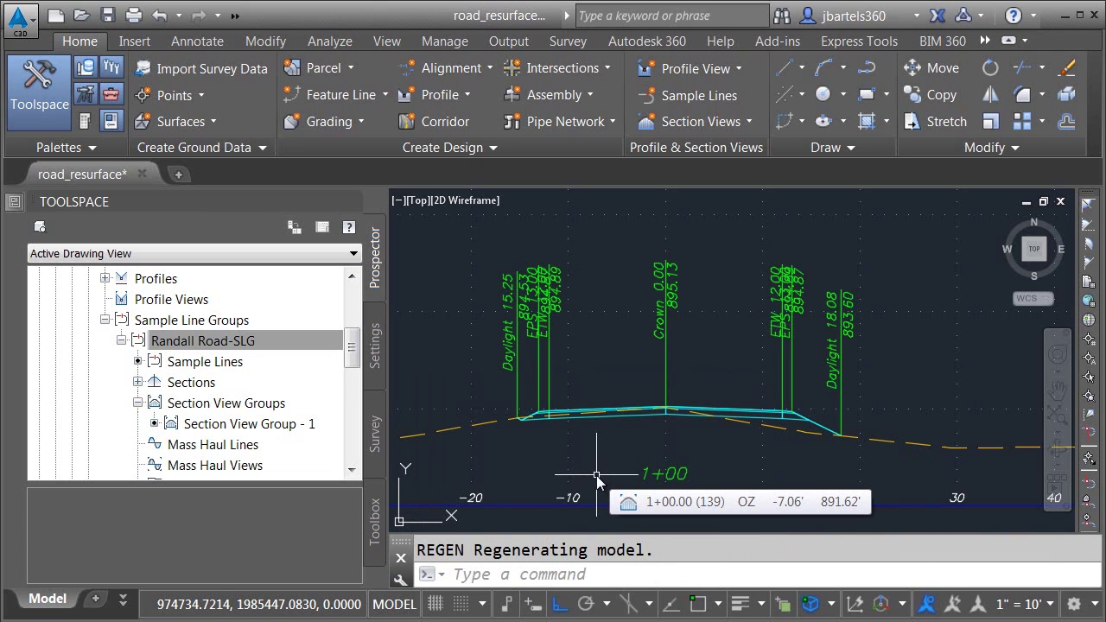
Step: Rerun CORRIDORSECTIONLABELSCONV on All section views, converting to corridor point style labels
{"action": "right_click", "coordinate": [604, 264]}
{"action": "mouse_move", "coordinate": [666, 295]}
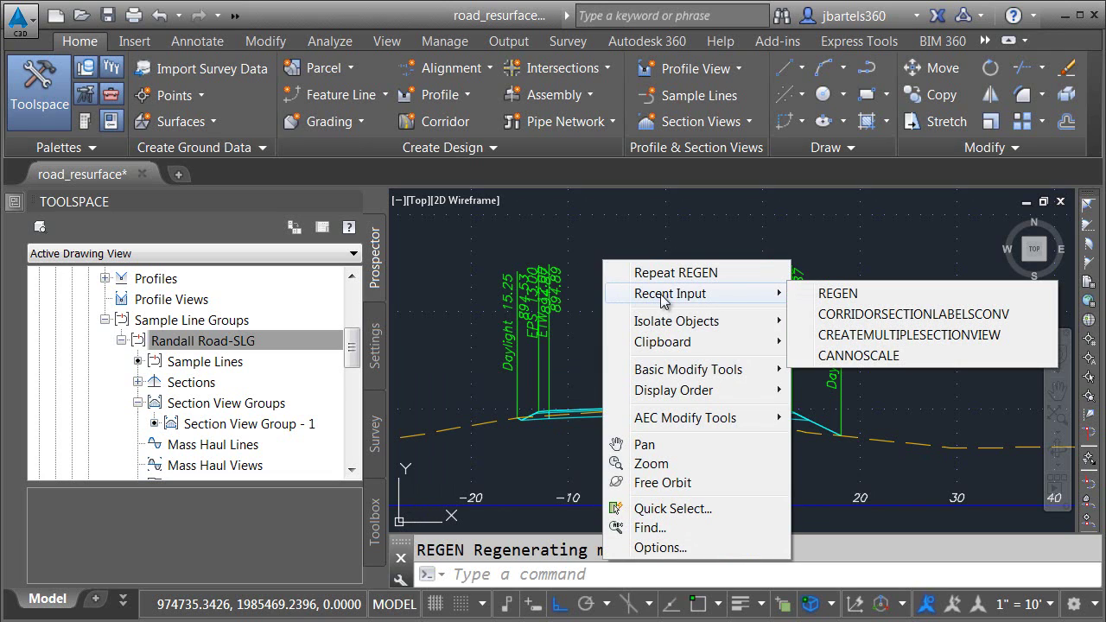
{"action": "left_click", "coordinate": [822, 315]}
{"action": "type", "text": "all"}
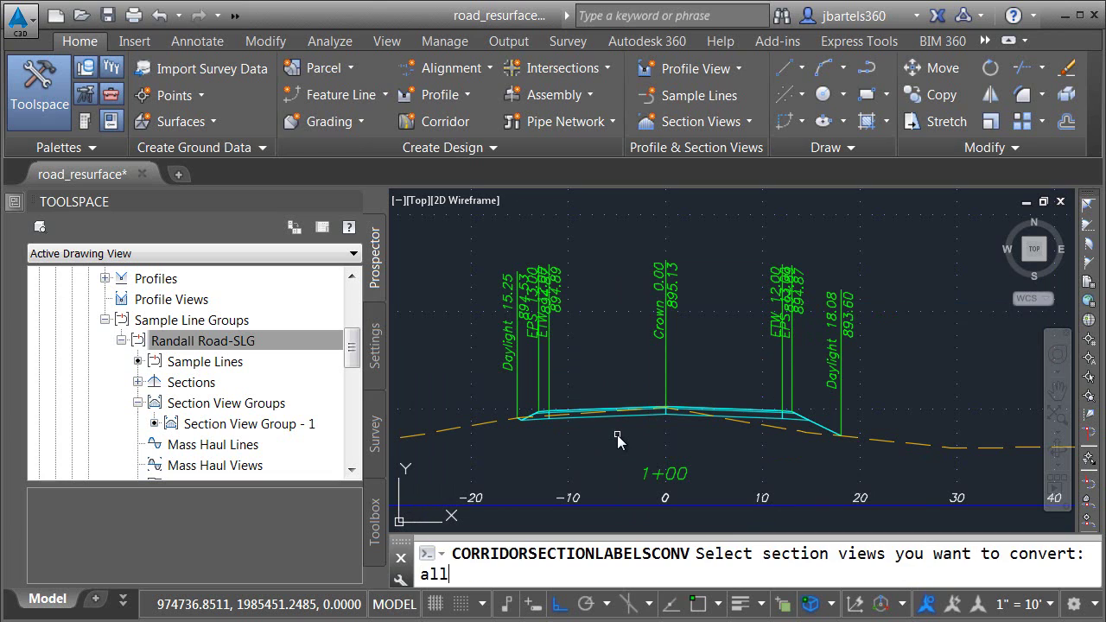
{"action": "key", "text": "Return"}
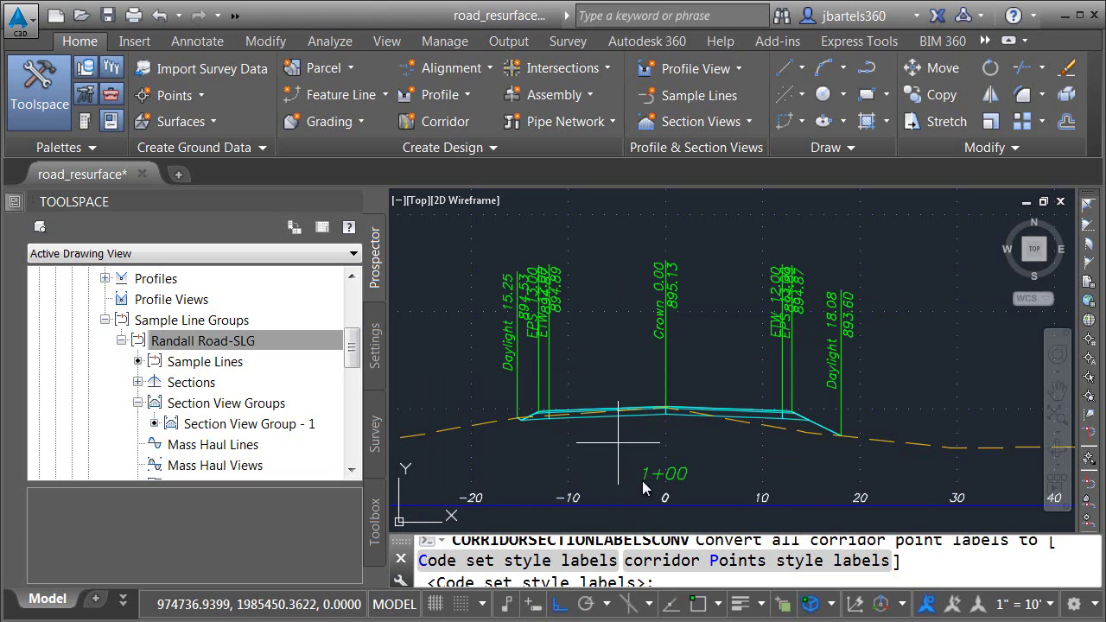
{"action": "left_click", "coordinate": [714, 561]}
Step: Regenerate the drawing, leaving the 1+00 section view without corridor point labels
{"action": "type", "text": "re"}
{"action": "key", "text": "Return"}
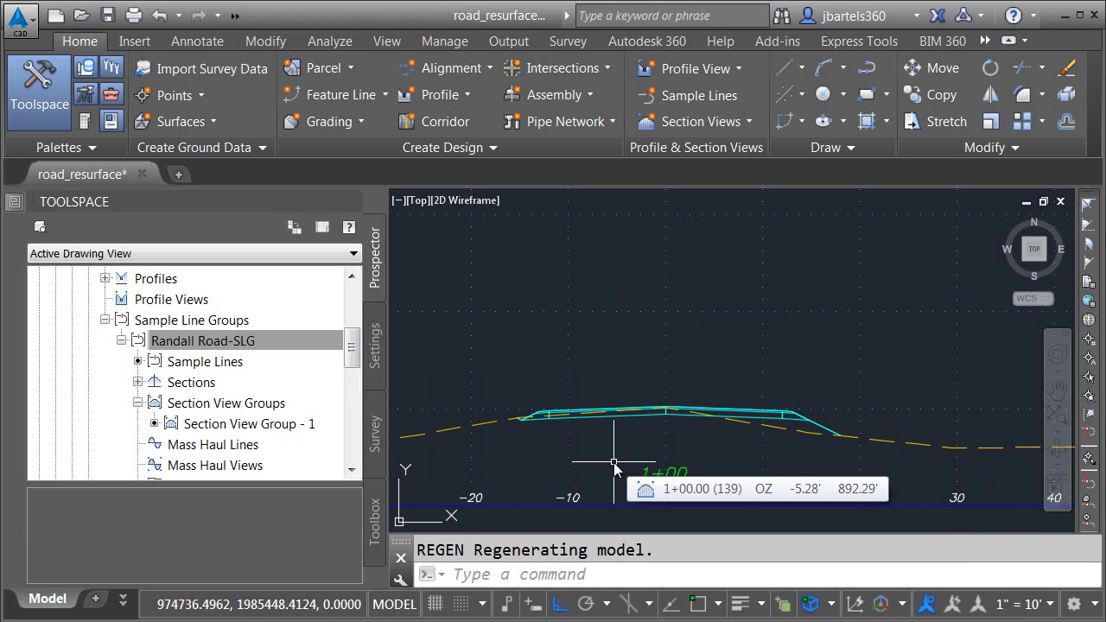
{"action": "mouse_move", "coordinate": [612, 467]}
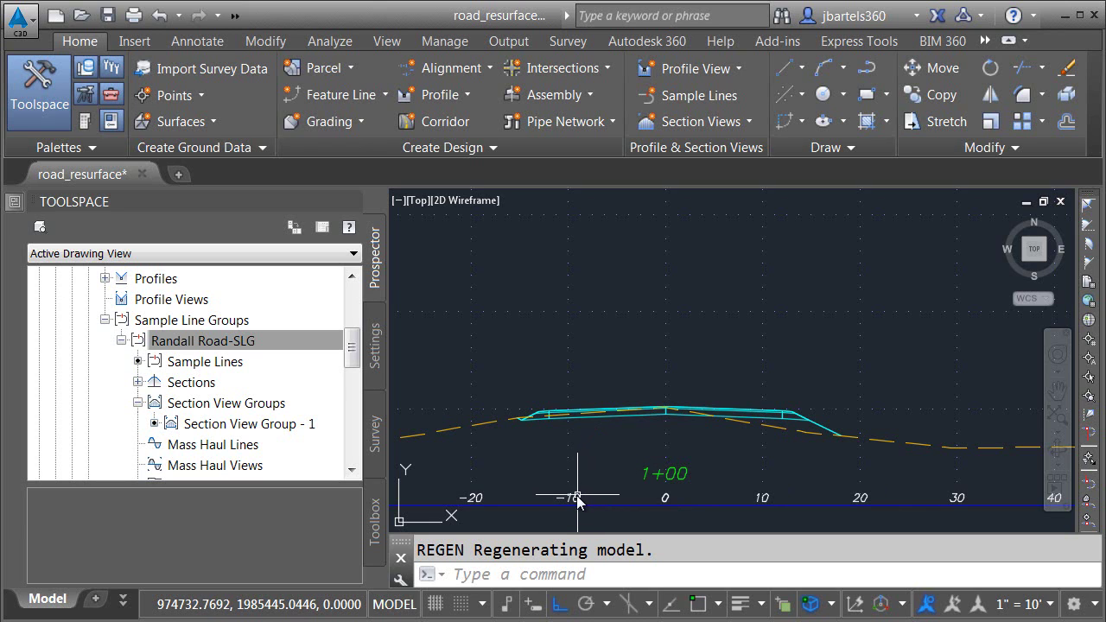
Step: Set the Randall Rd label set in Section View Group - 1 to ADSK - Staggered labels
{"action": "left_click", "coordinate": [588, 496]}
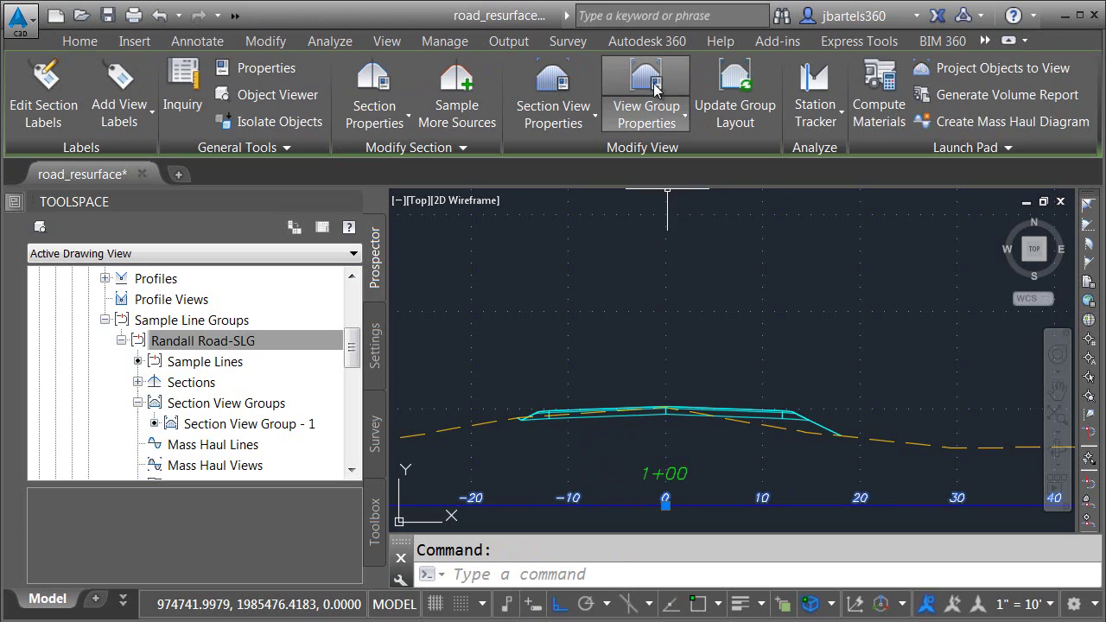
{"action": "left_click", "coordinate": [650, 85]}
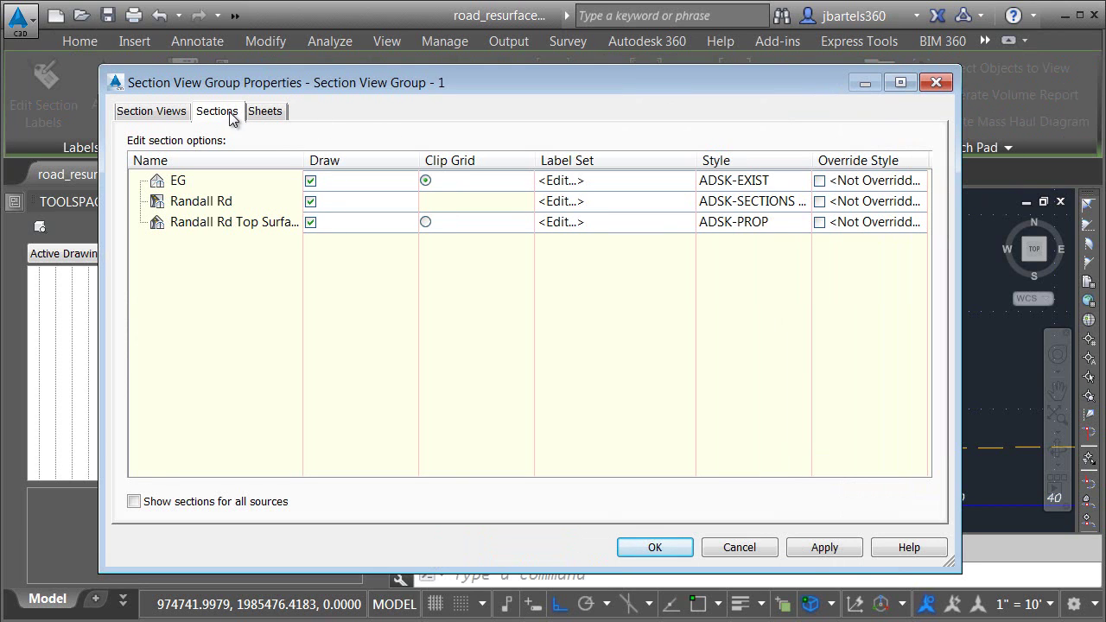
{"action": "left_click", "coordinate": [583, 202]}
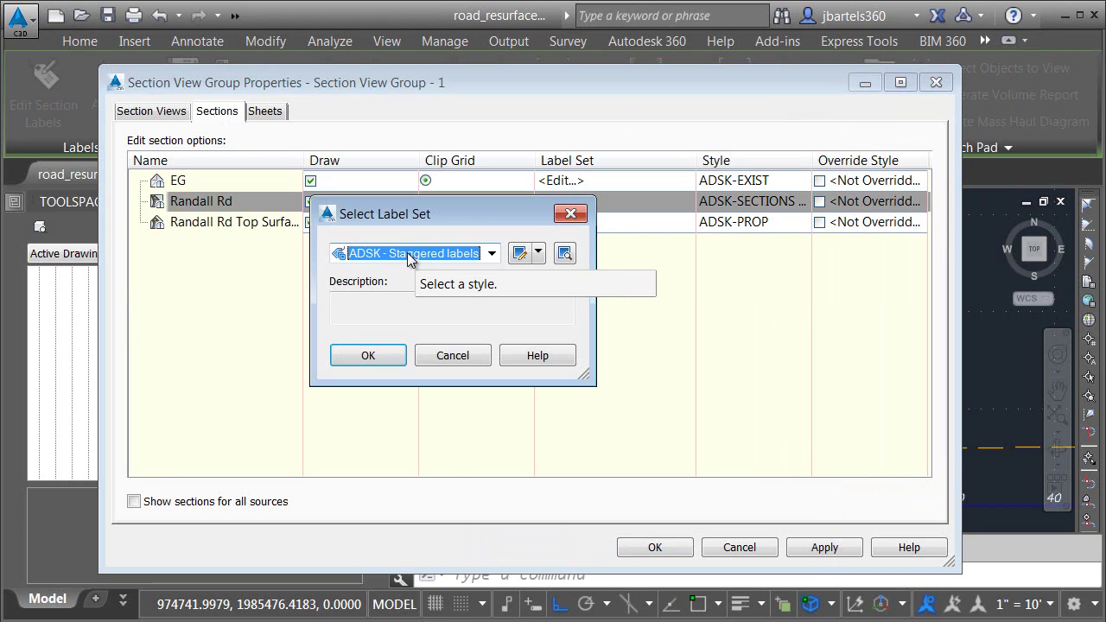
{"action": "left_click", "coordinate": [378, 356]}
{"action": "left_click", "coordinate": [654, 547]}
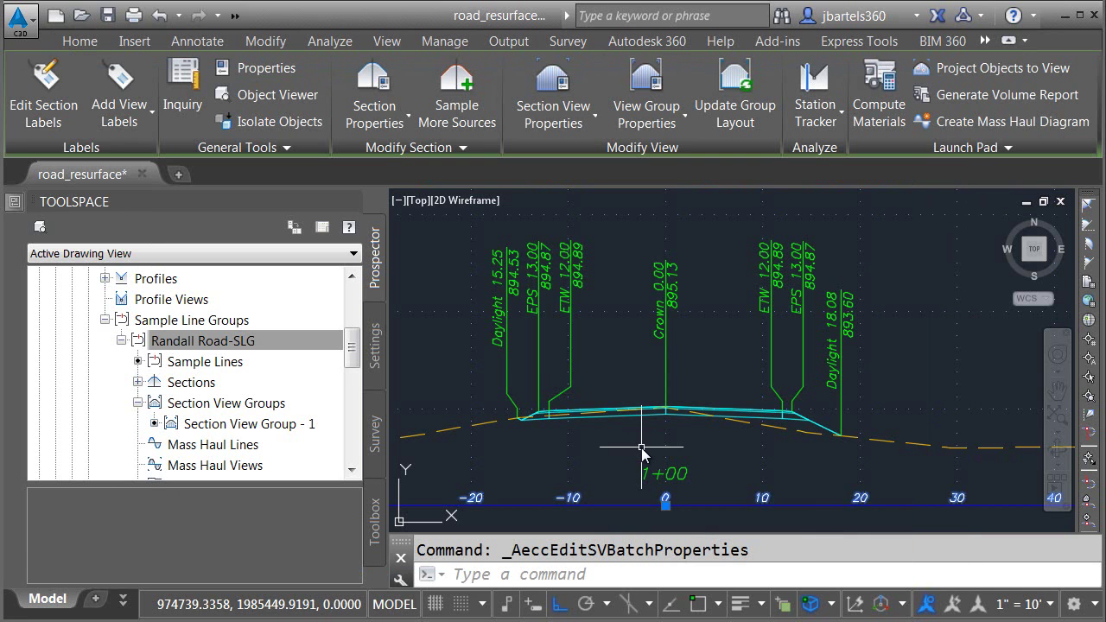
{"action": "key", "text": "Escape"}
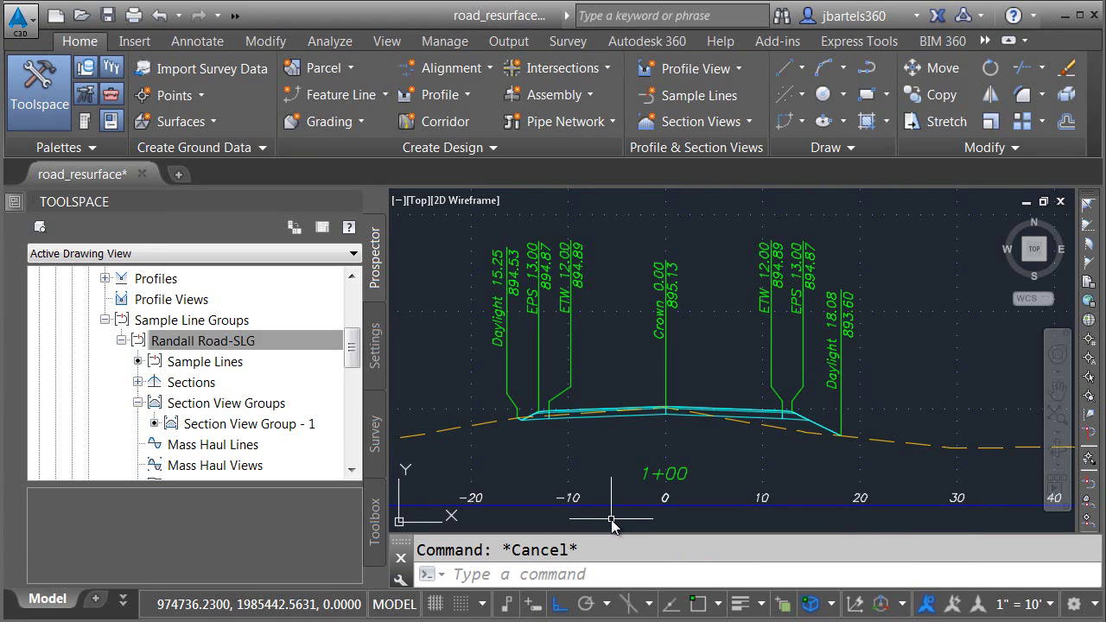